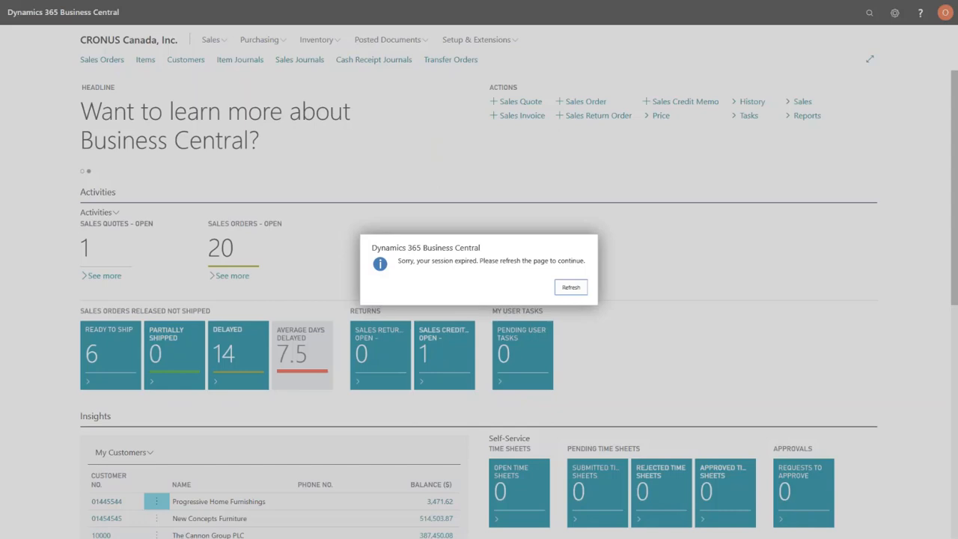
Refresh the expired session and check the options offered in the settings menu
click(580, 288)
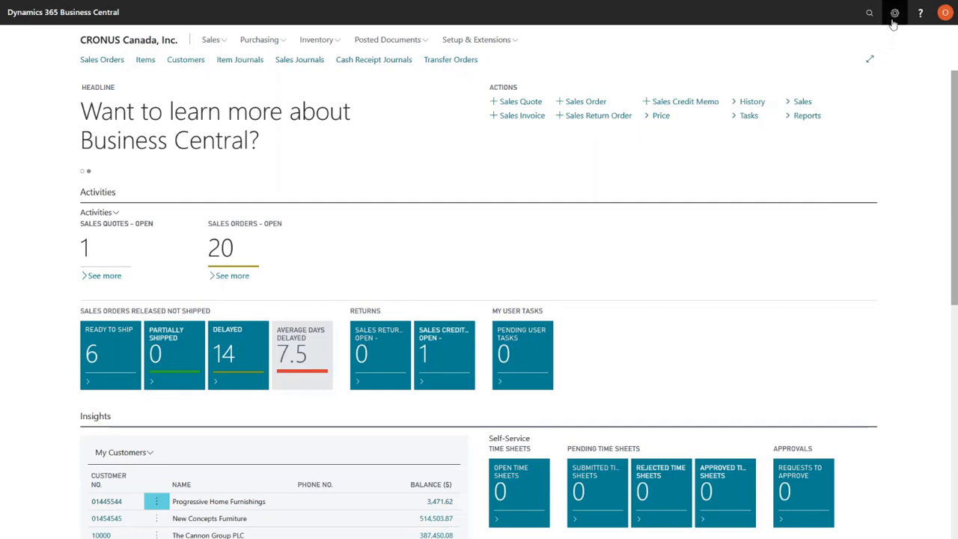
click(894, 13)
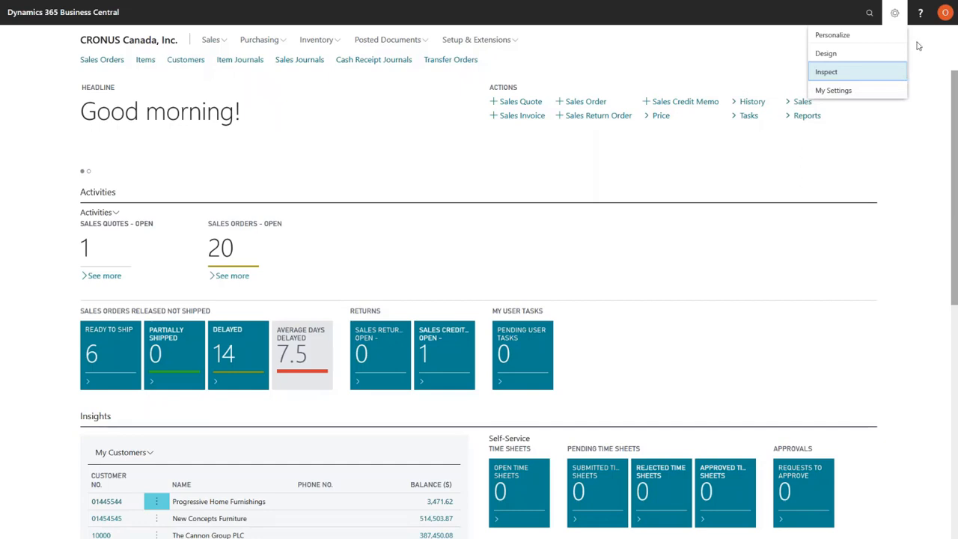
click(894, 12)
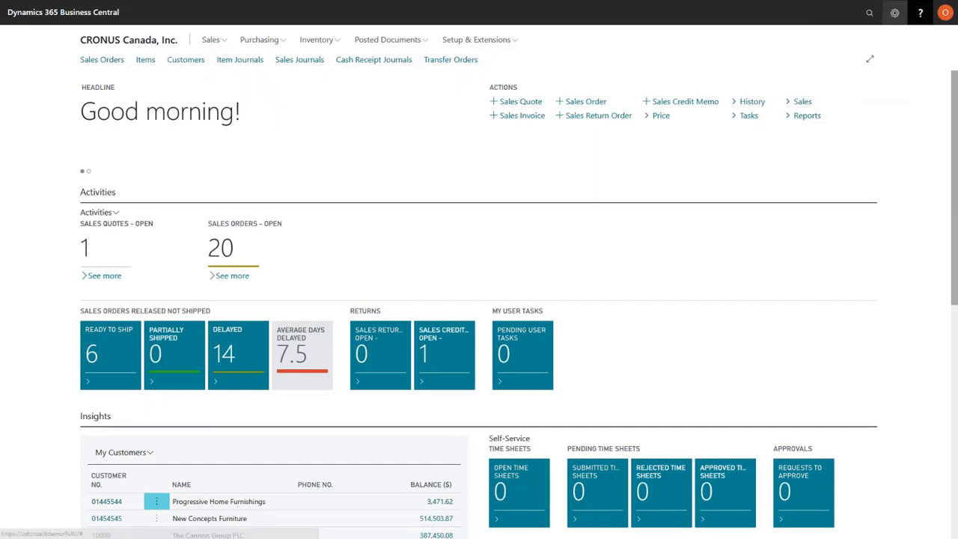
Open Help and Support, highlight the platform and application version under Troubleshooting, and return to the role center
click(919, 13)
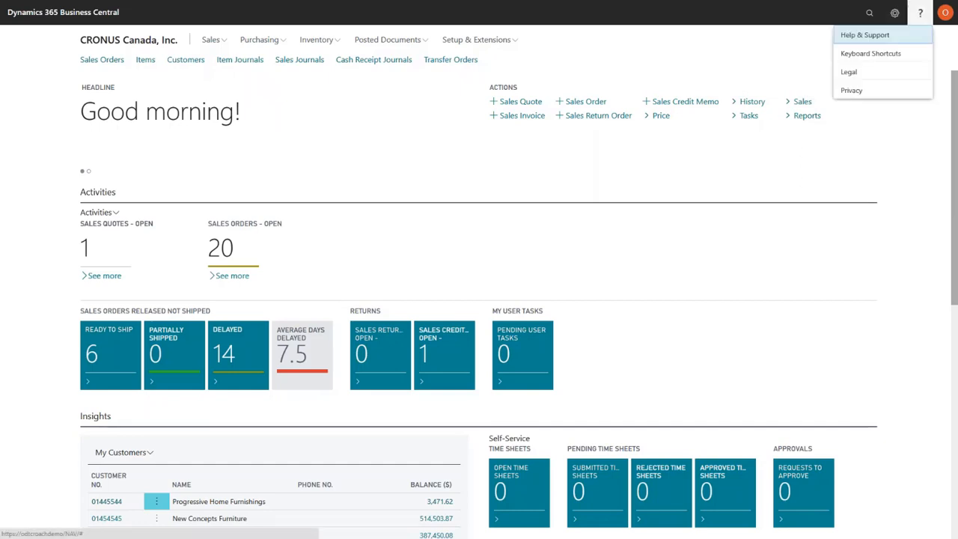
click(890, 38)
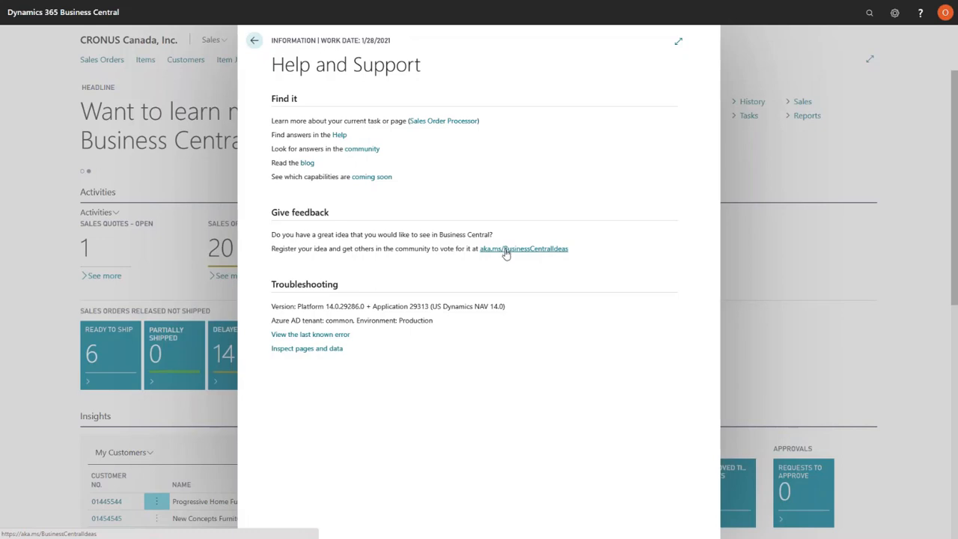
drag(271, 309, 335, 308)
click(336, 309)
drag(507, 309, 274, 309)
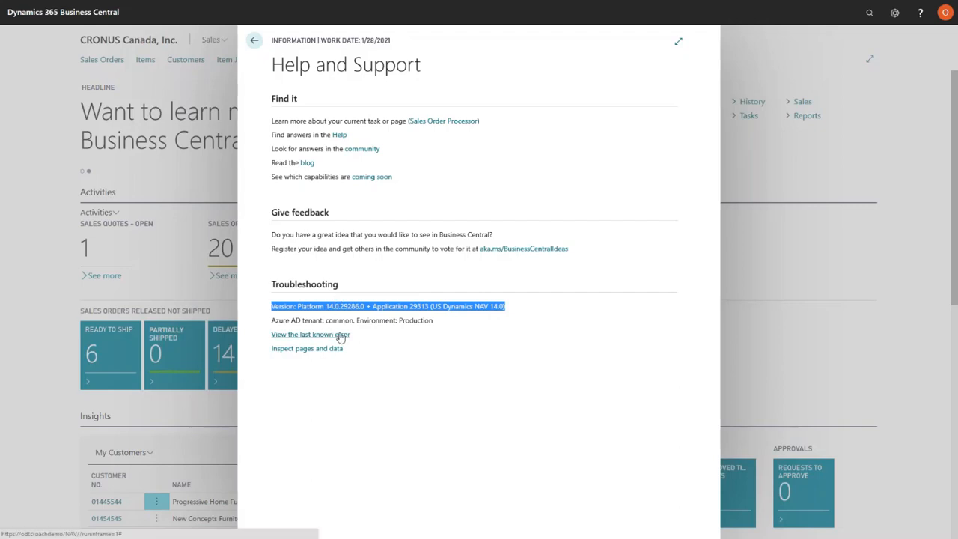
click(254, 40)
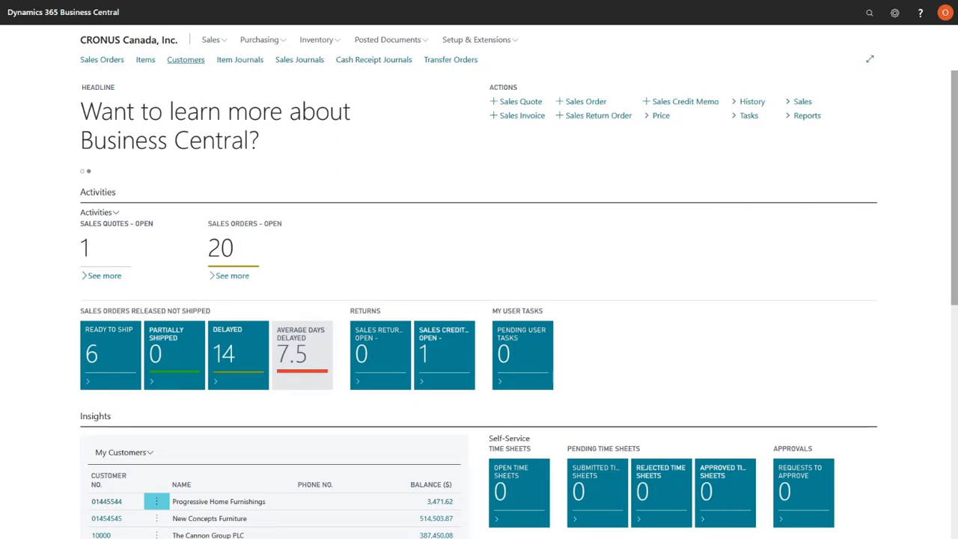
Open the customer card of The Cannon Group PLC and start personalizing the page
click(186, 59)
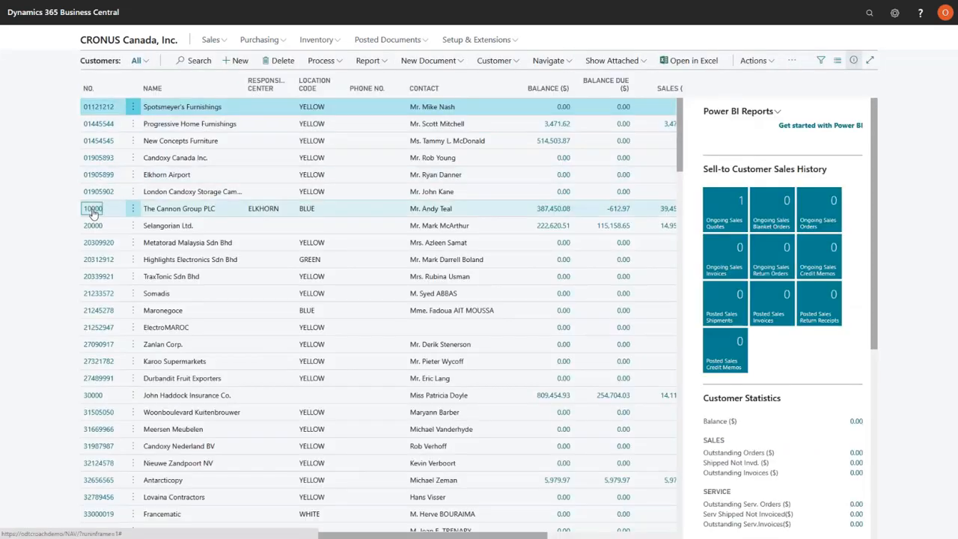
click(92, 209)
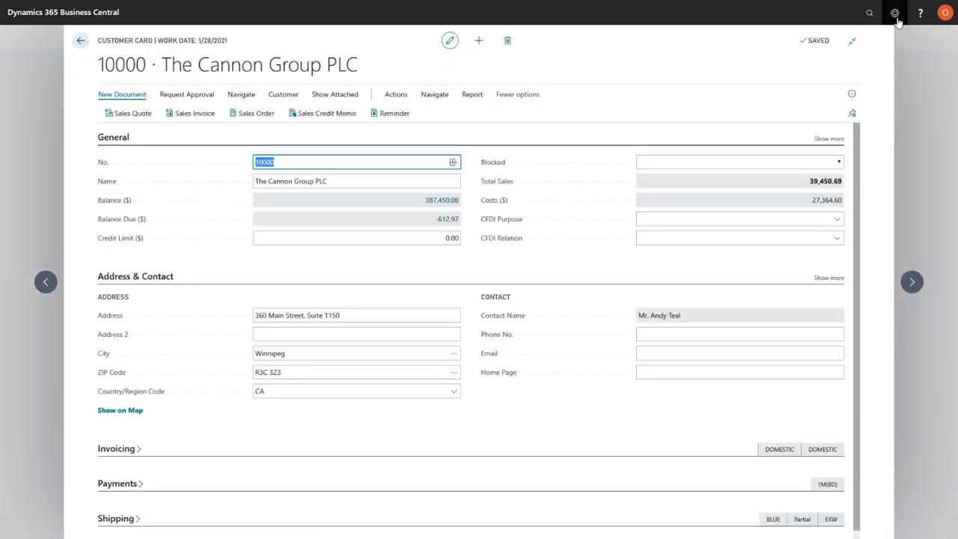
click(895, 14)
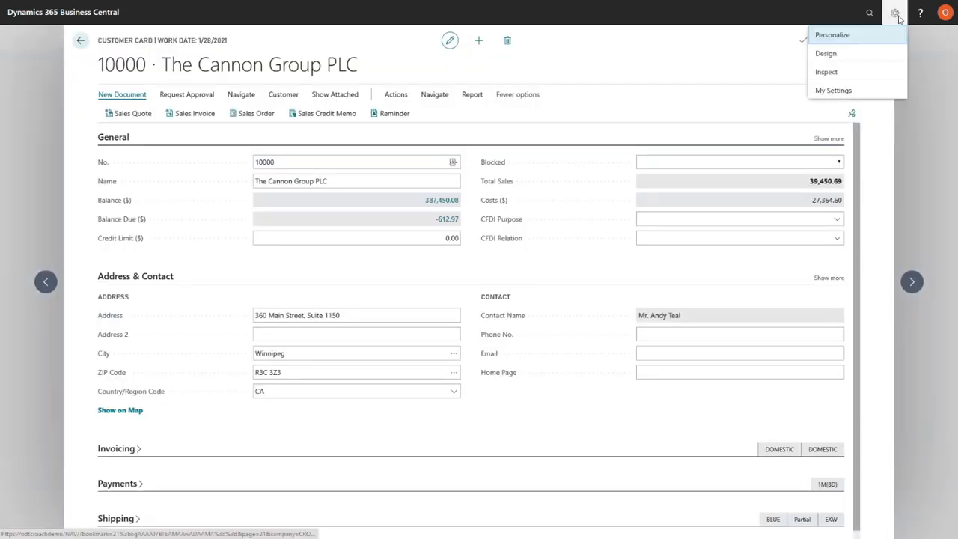
click(844, 36)
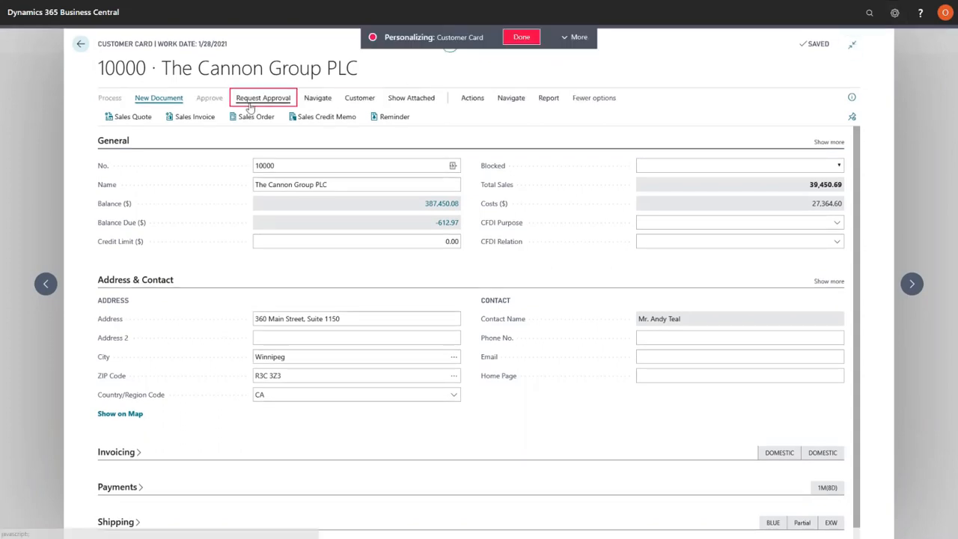
Examine the Customer actions and the Balance ($) field's personalization options, and finish personalizing without changing the card
click(353, 101)
click(405, 118)
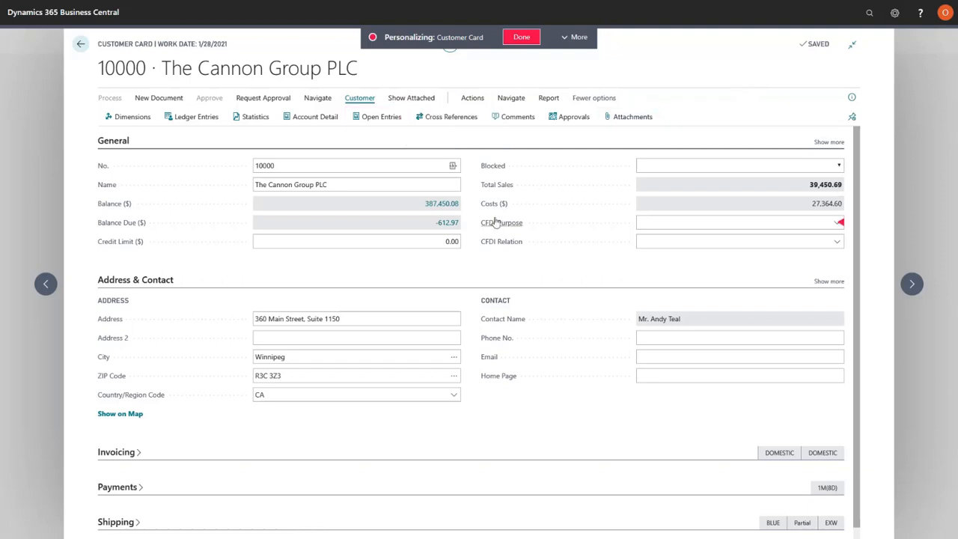
click(457, 205)
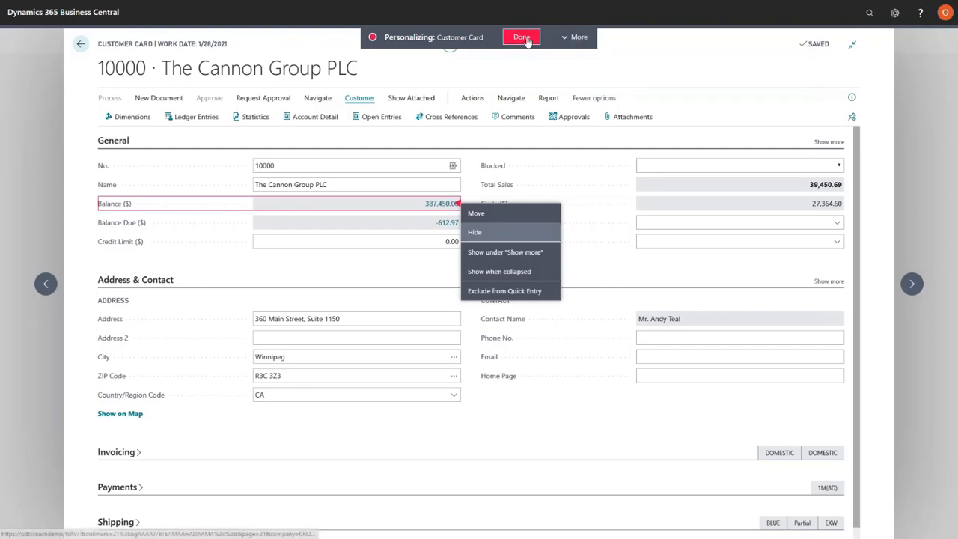
click(572, 37)
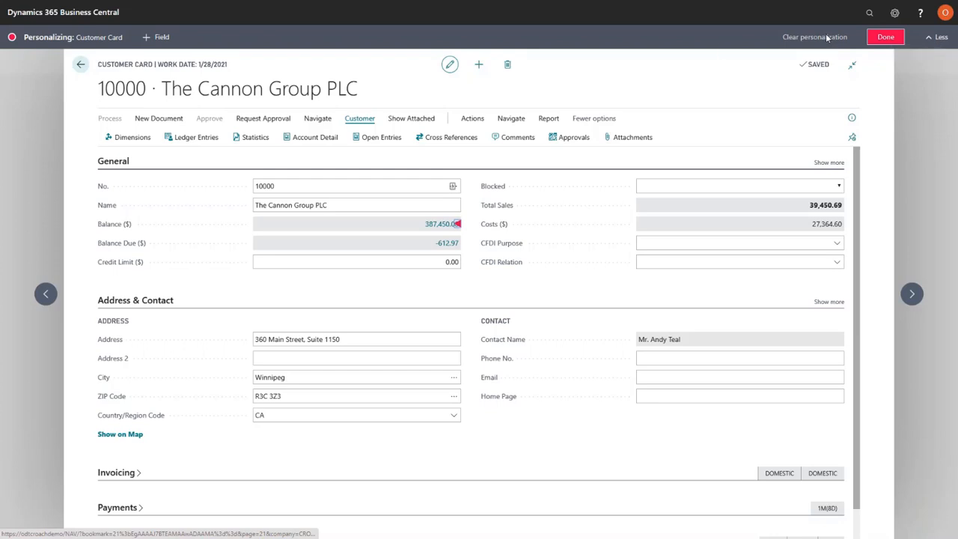
click(885, 37)
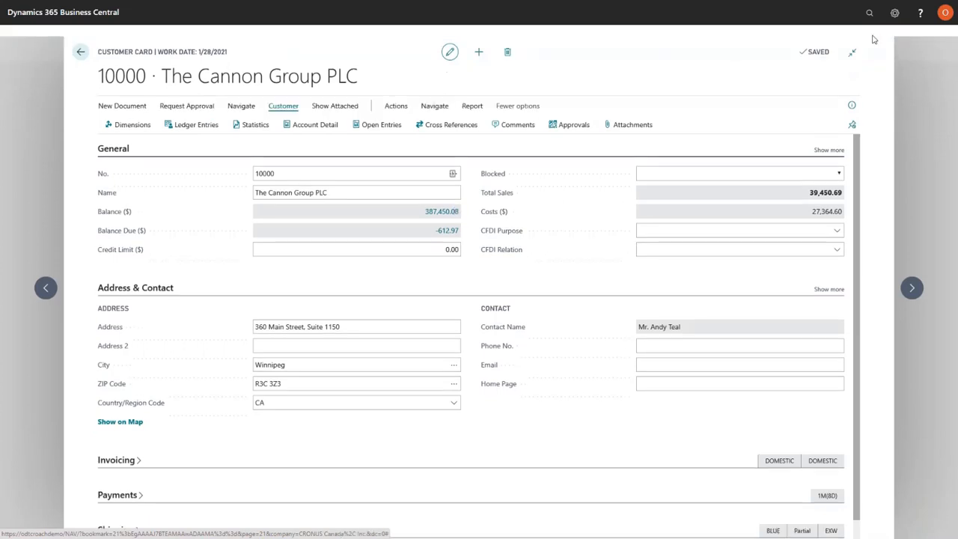
Inspect the customer card's table fields, extensions and page filters, and close the page inspection
click(896, 18)
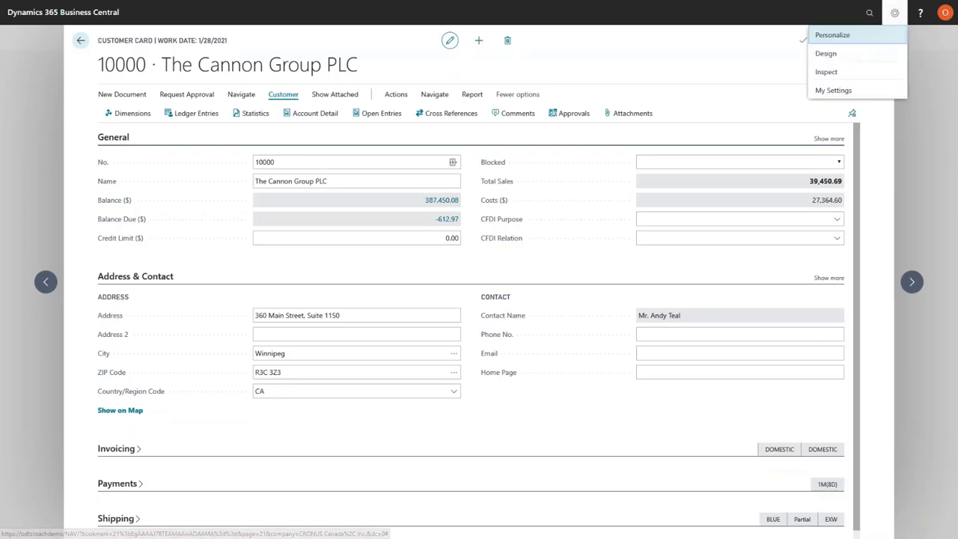
click(830, 73)
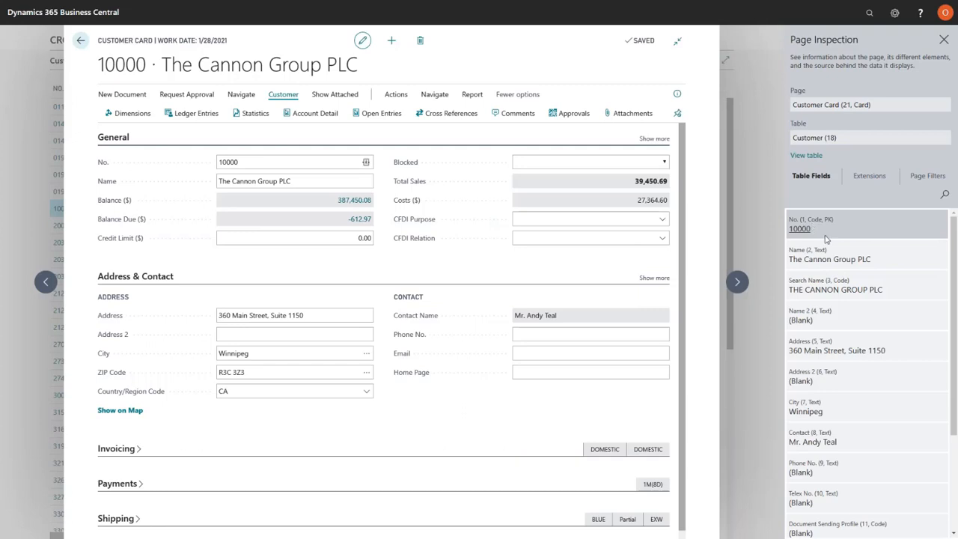
scroll(862, 238, down, 10)
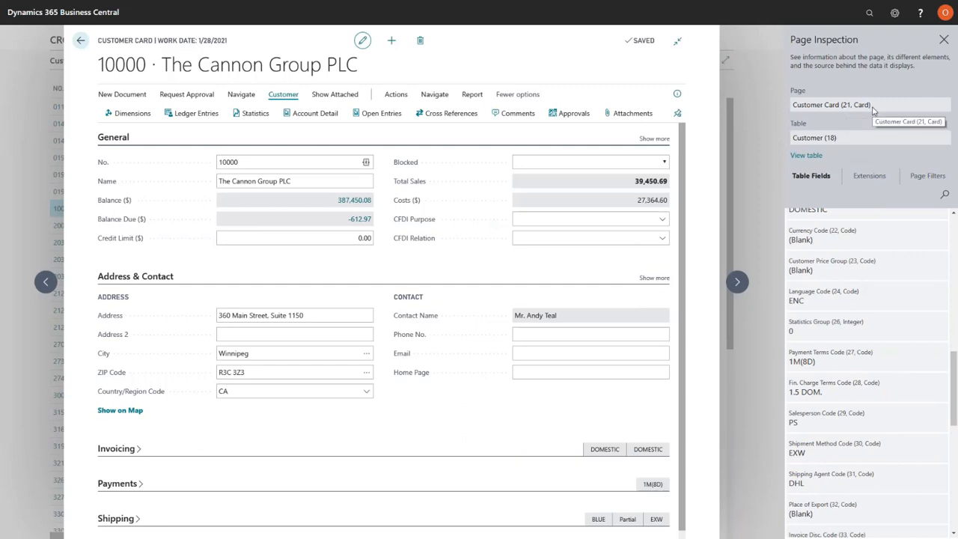
click(871, 178)
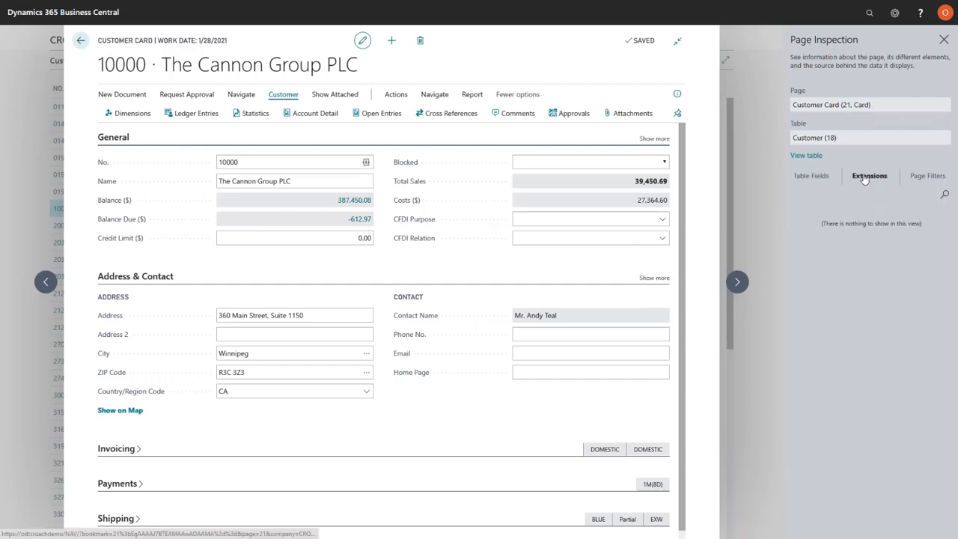
click(917, 179)
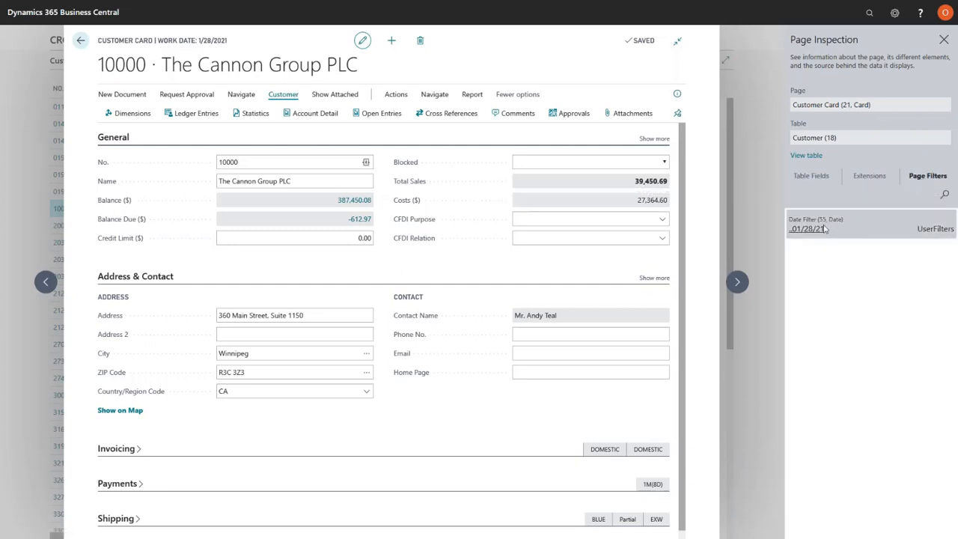
click(810, 178)
scroll(879, 355, down, 5)
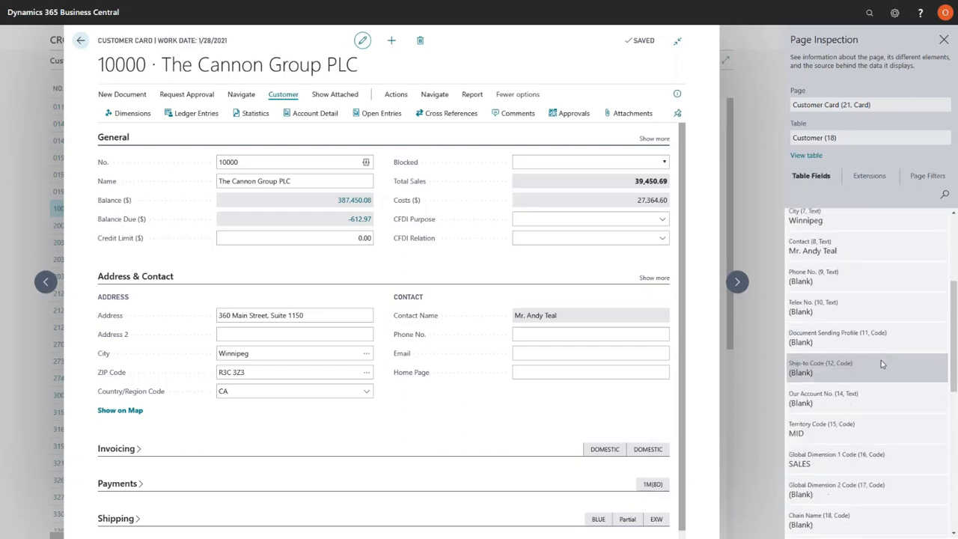
scroll(879, 340, down, 6)
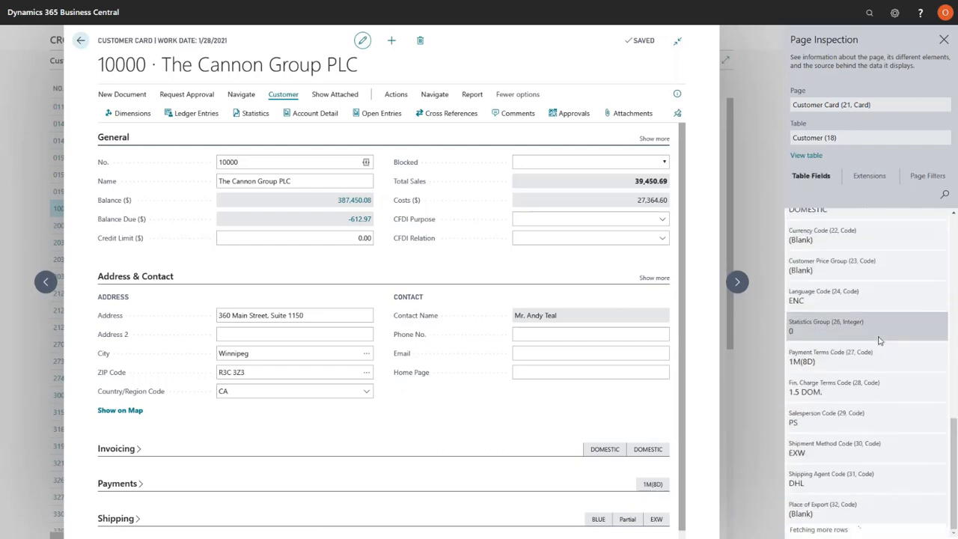
scroll(879, 340, up, 12)
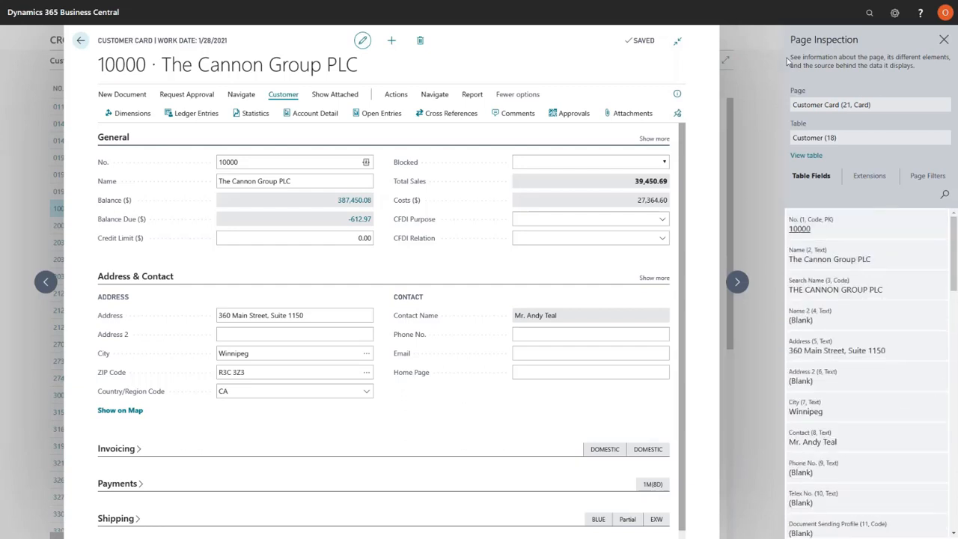
key(ctrl+alt+F1)
Start designing the Customer Card page and expand the full set of design tools
click(894, 14)
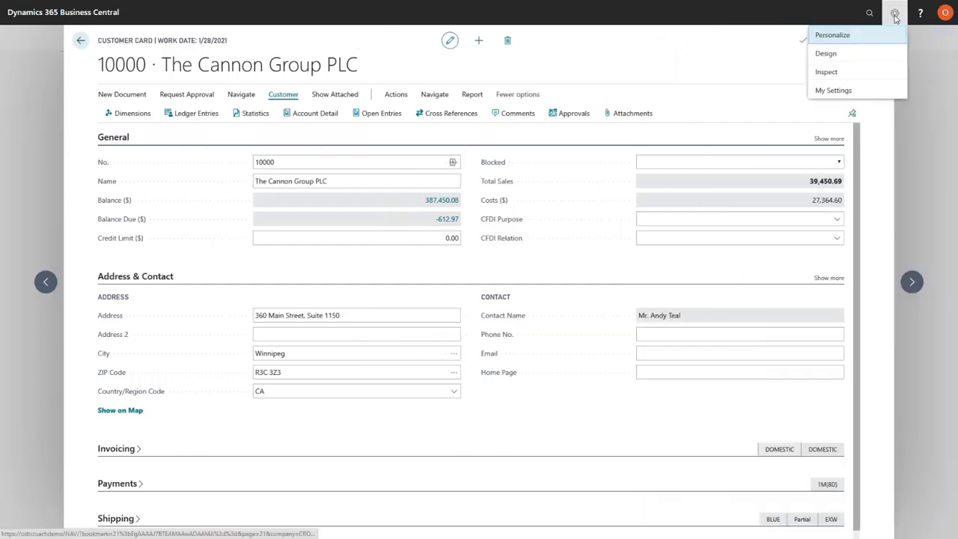
click(856, 55)
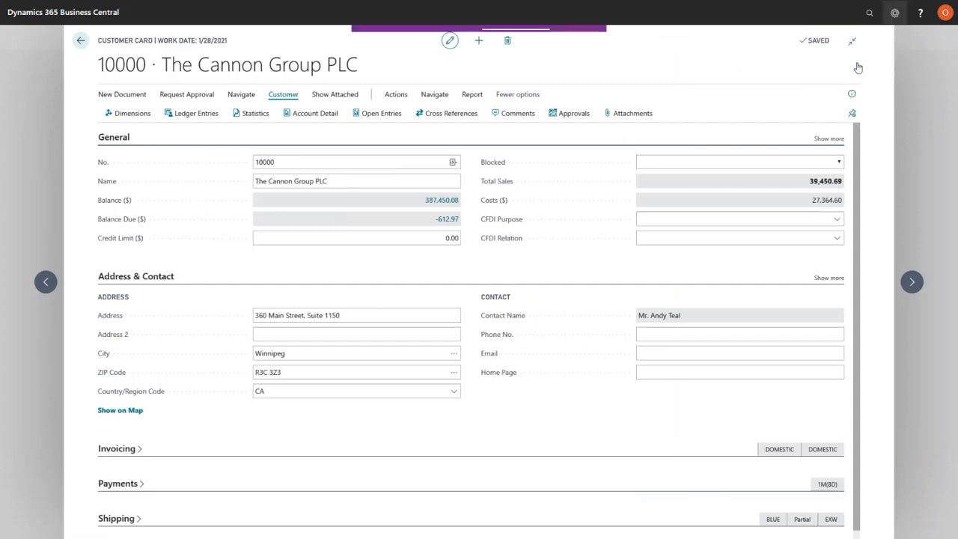
click(895, 13)
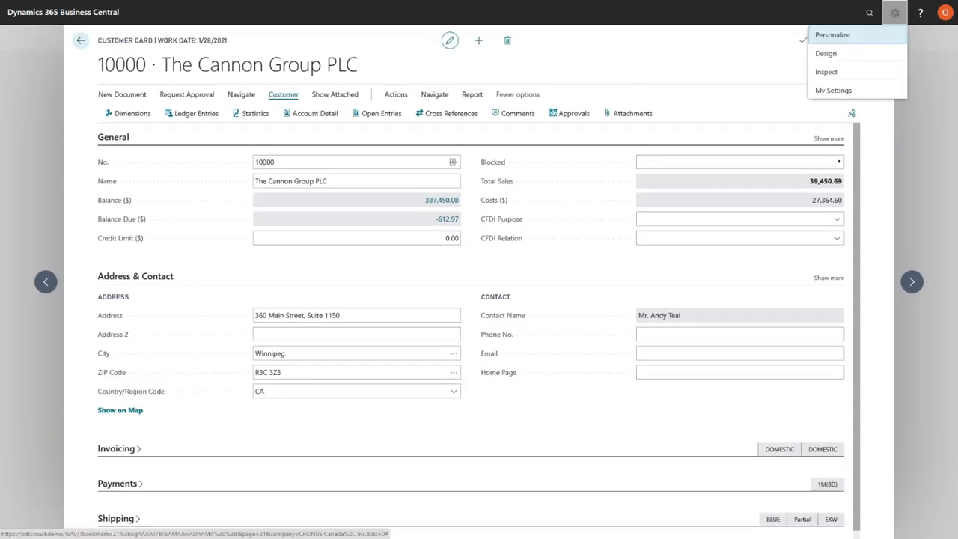
click(823, 58)
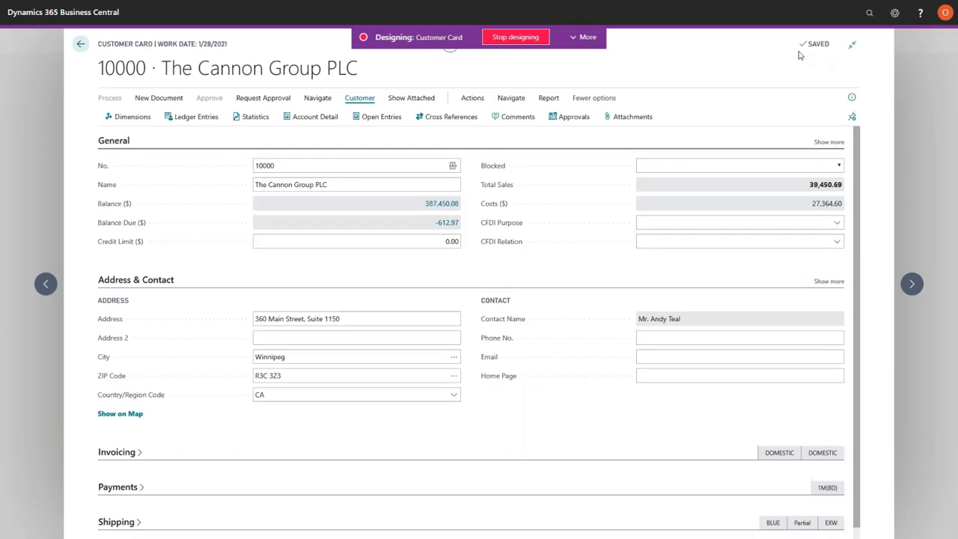
click(583, 37)
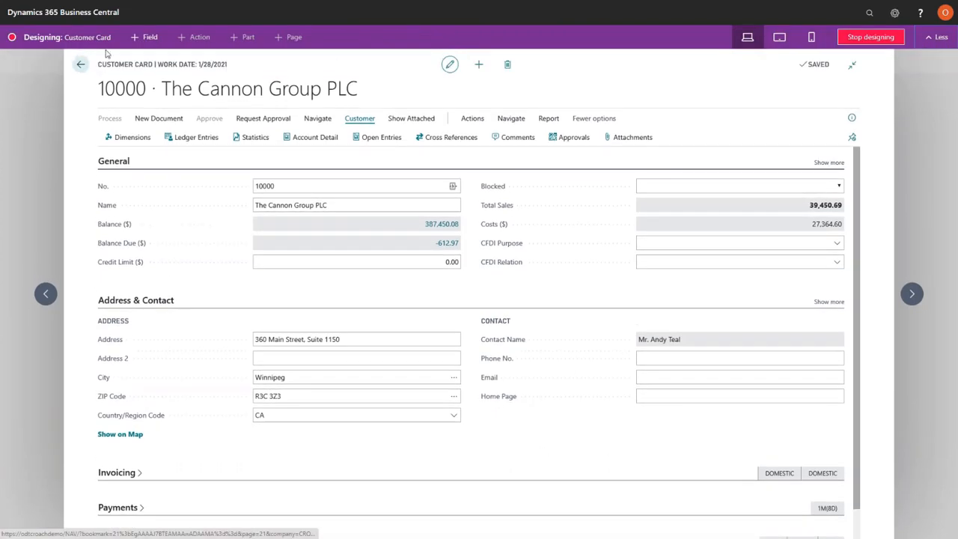
Look through the fields that can be added to the customer card, and stop designing without placing any
click(137, 38)
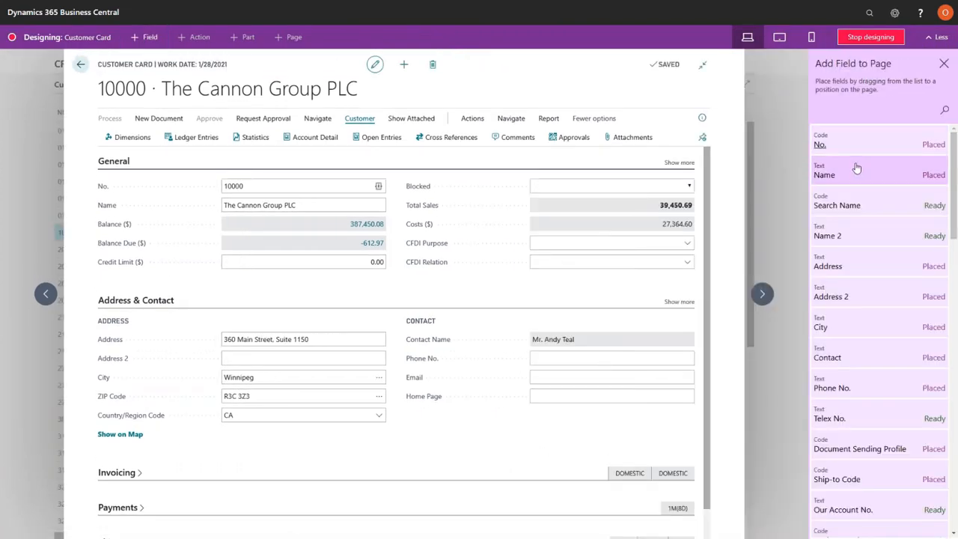
scroll(863, 170, down, 10)
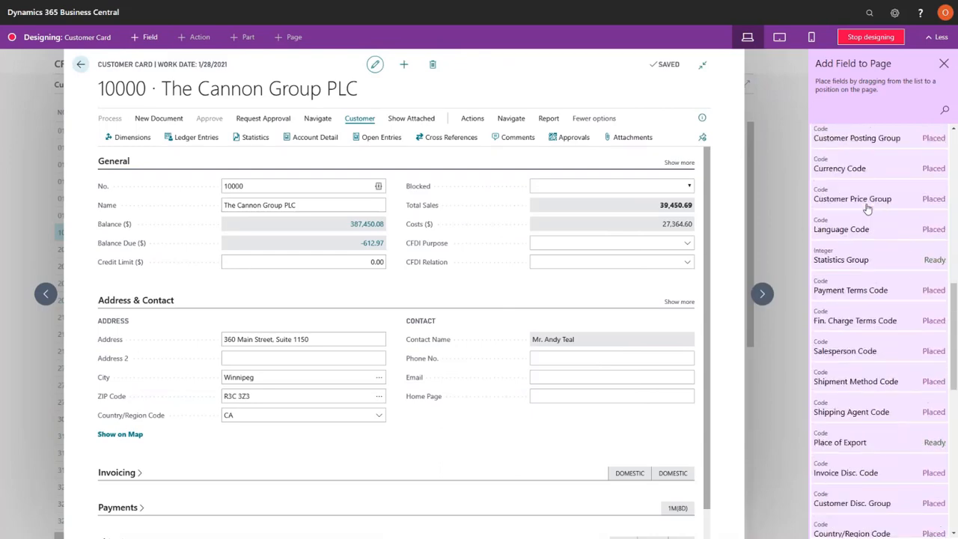
scroll(867, 209, down, 12)
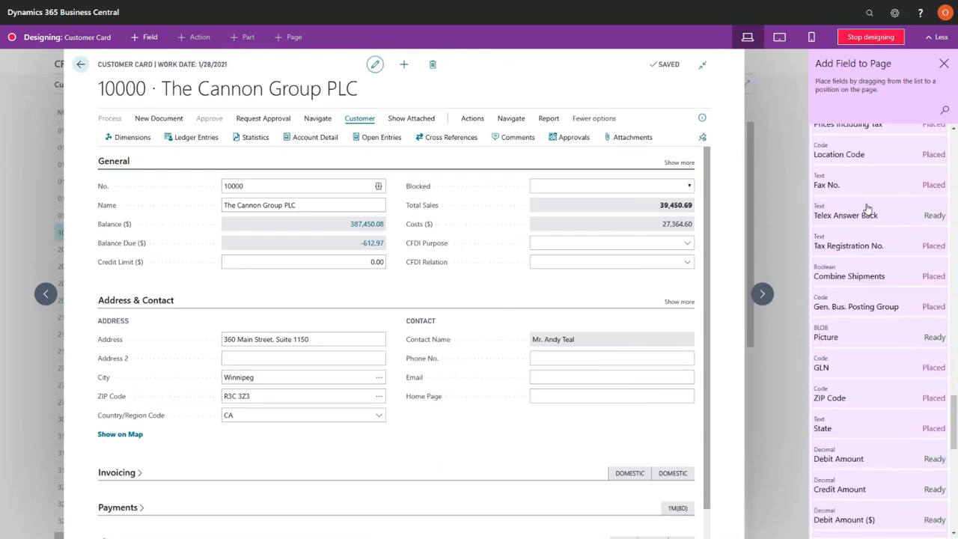
scroll(867, 208, down, 12)
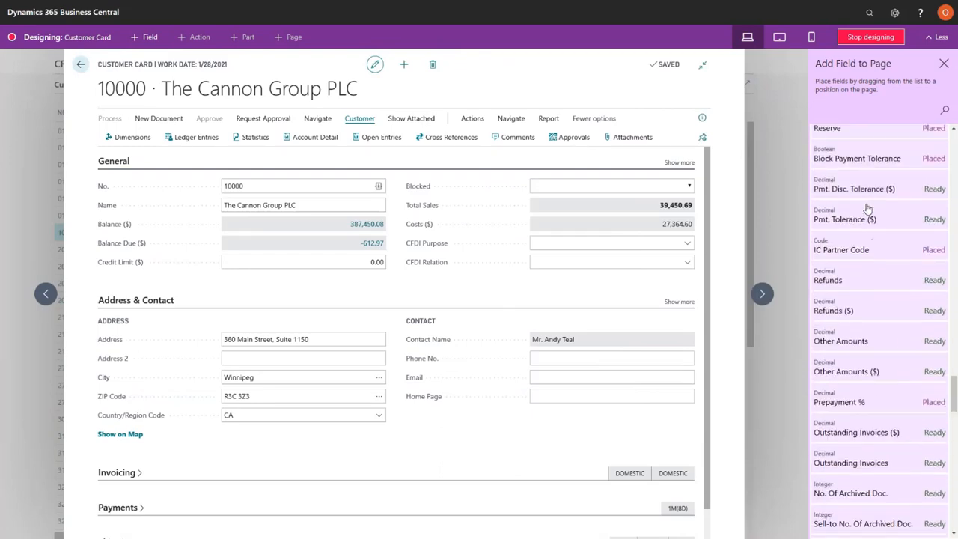
scroll(868, 208, down, 3)
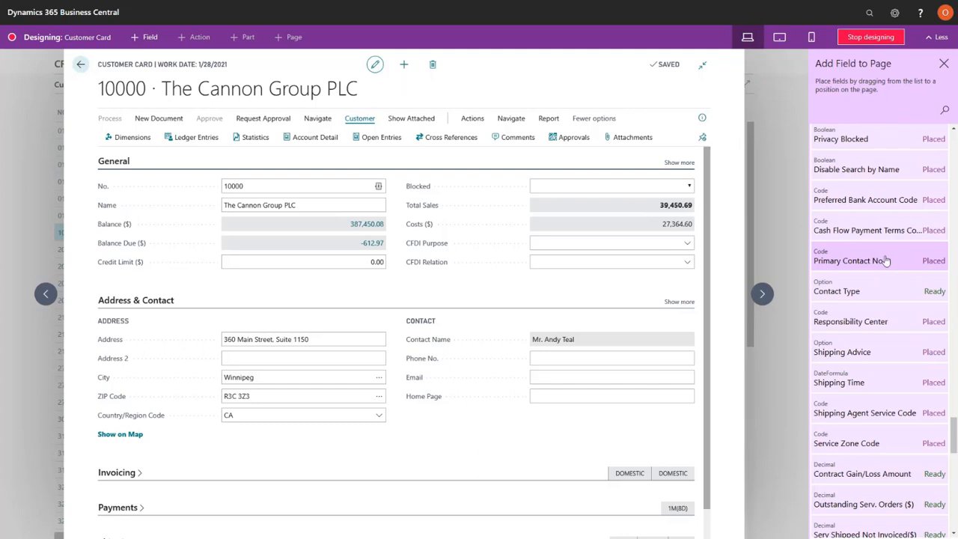
scroll(876, 307, down, 5)
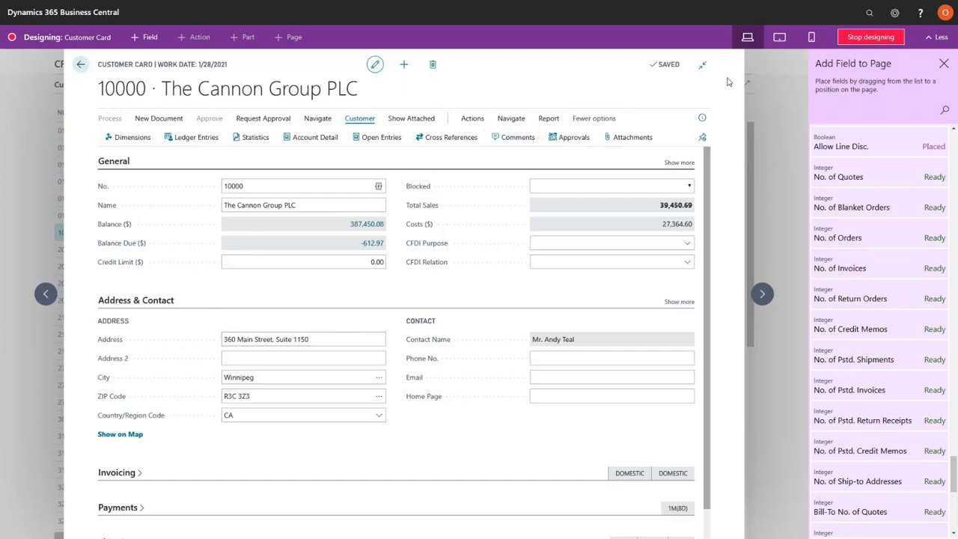
click(868, 38)
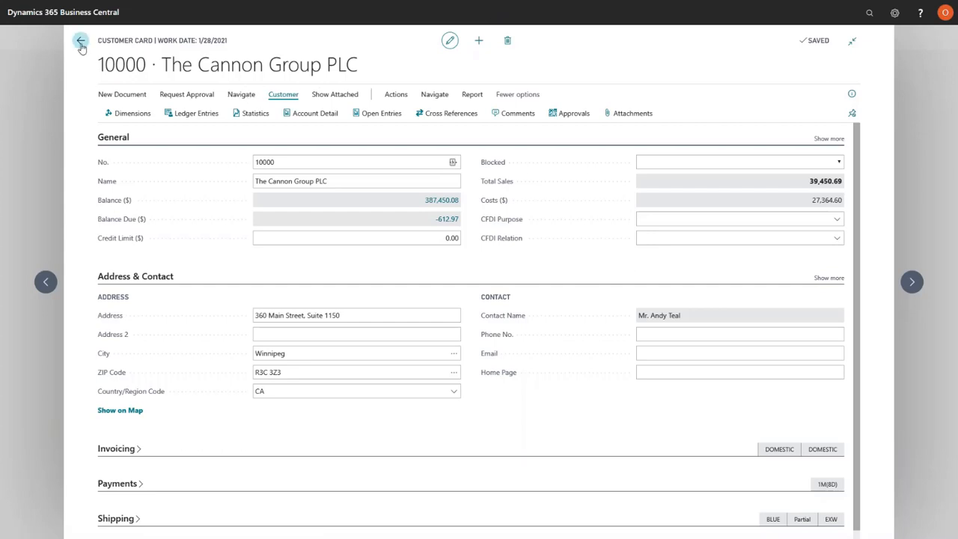
Leave the customer card and return to the Customers list
click(43, 282)
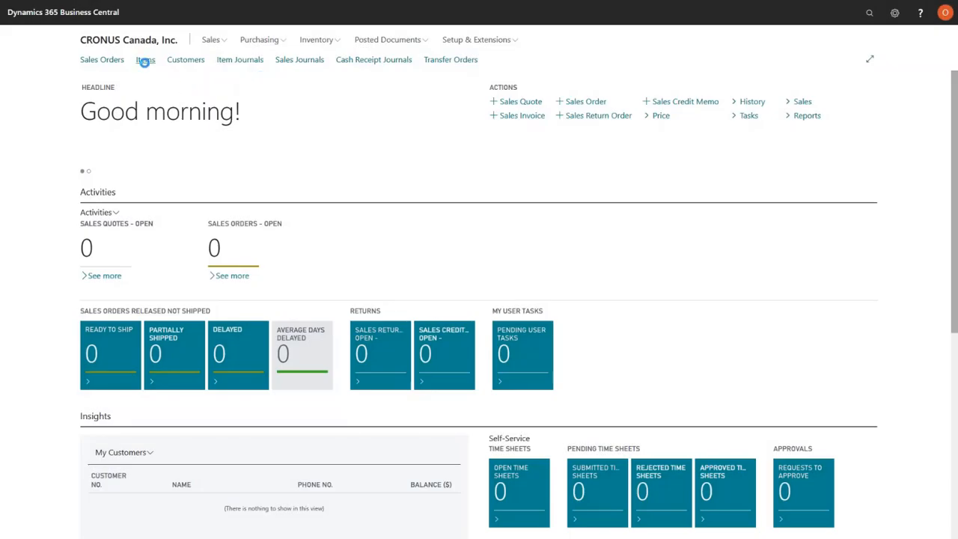
click(145, 60)
click(195, 60)
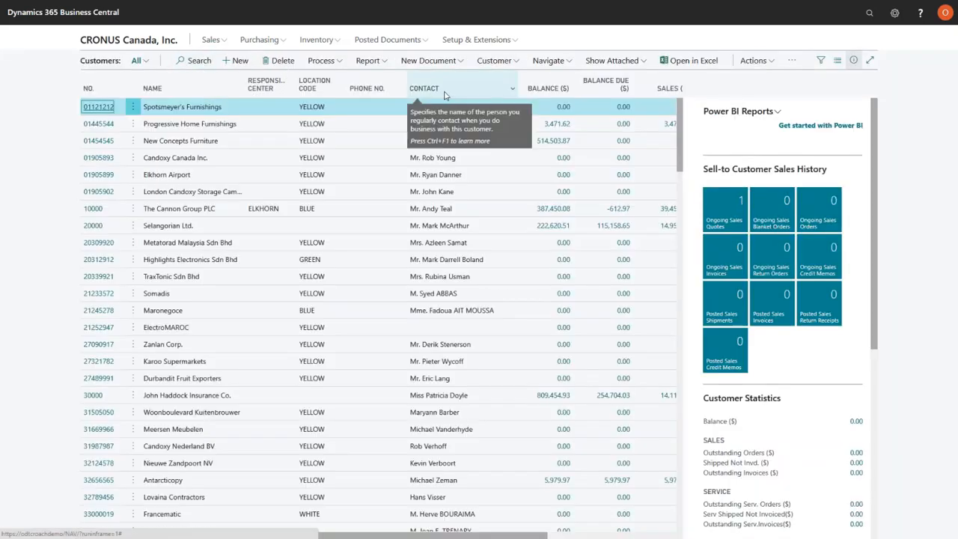
Filter the Customers list by Location Code BLUE and close the filter pane
click(821, 62)
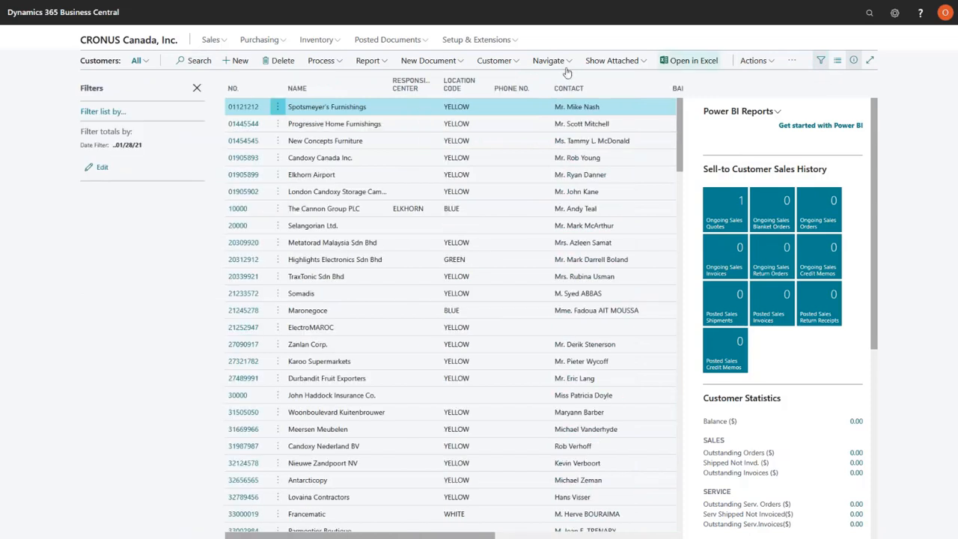
click(105, 113)
click(105, 131)
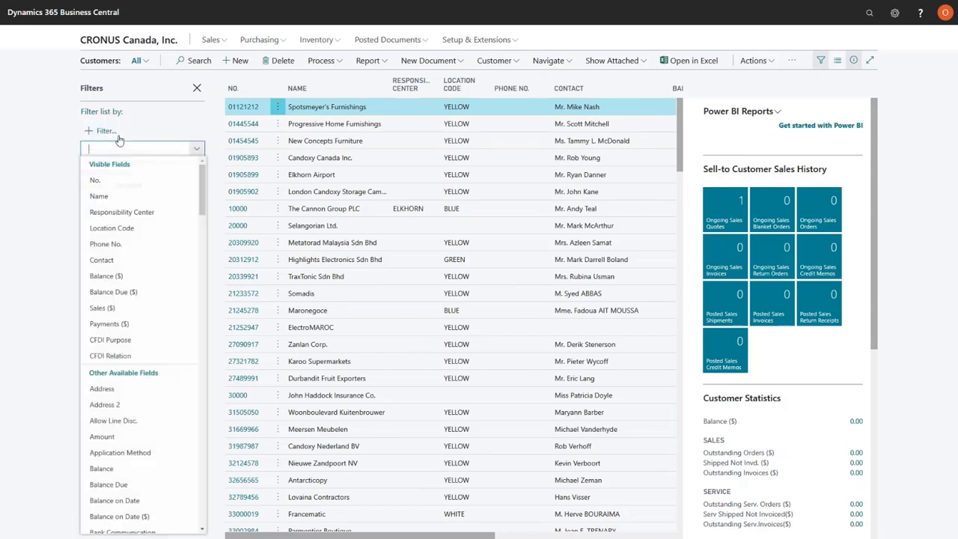
click(118, 230)
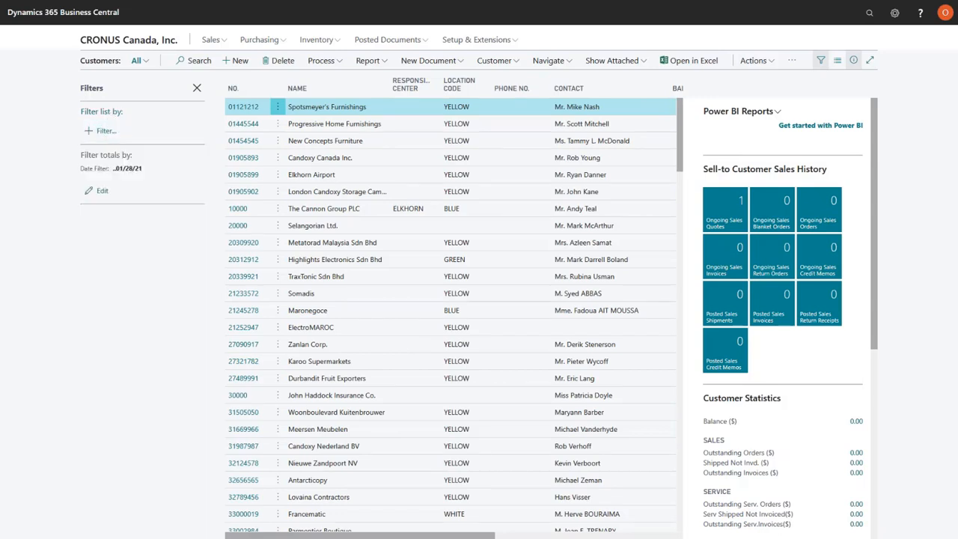
click(198, 140)
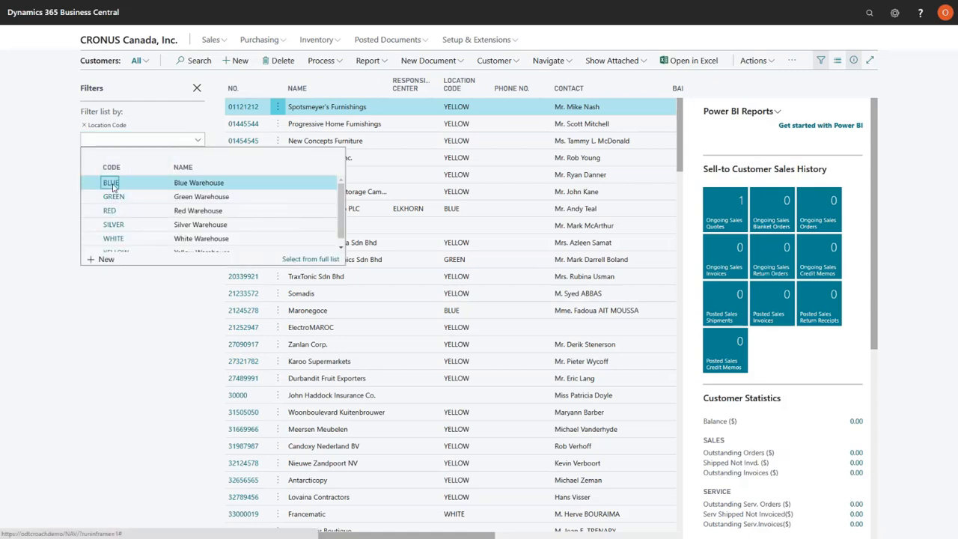
click(111, 183)
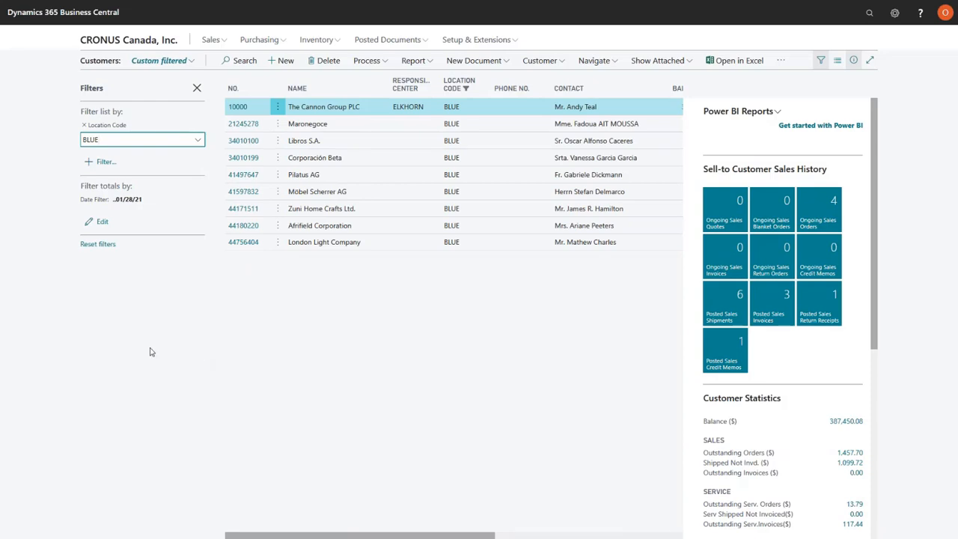
click(197, 88)
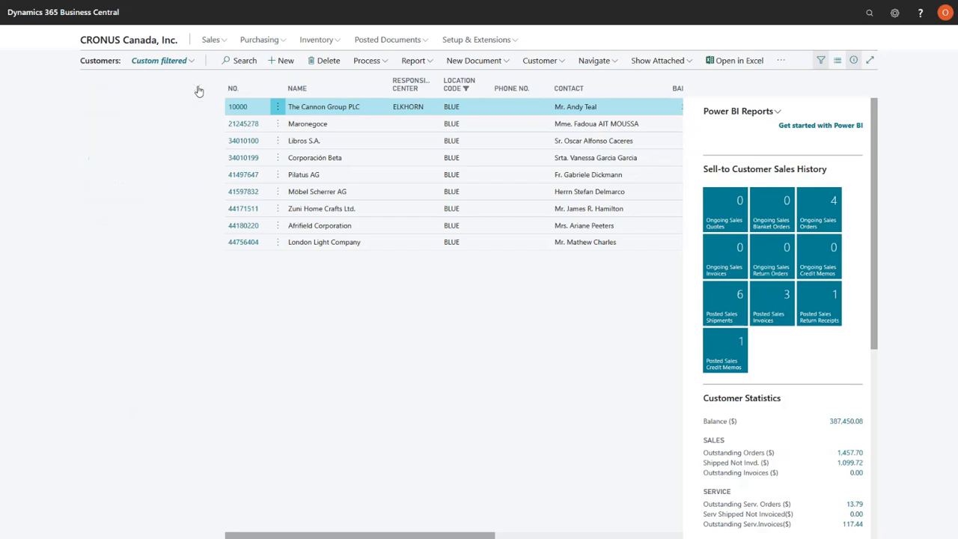
Open the first order from the Sales Orders list and select the description of its ANTWERP Conference Table line
click(212, 40)
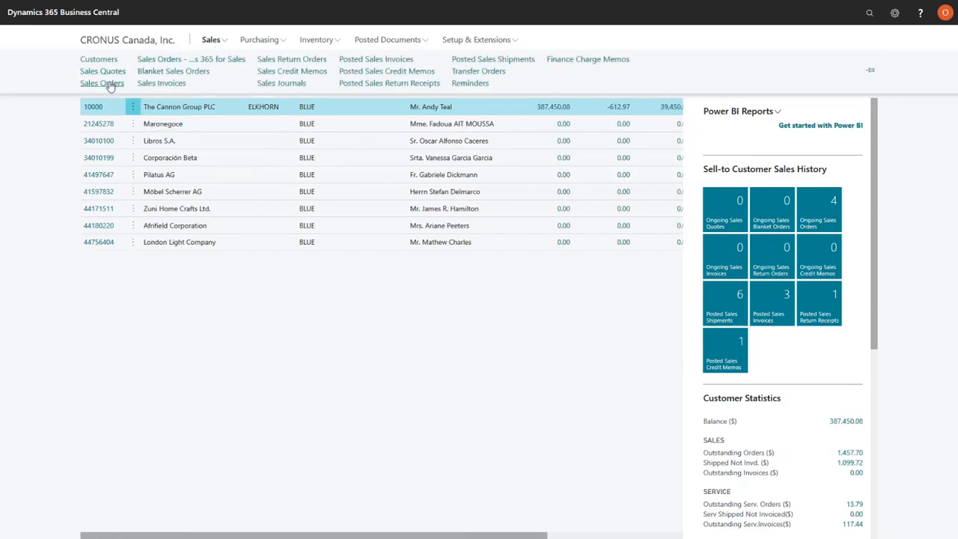
click(304, 82)
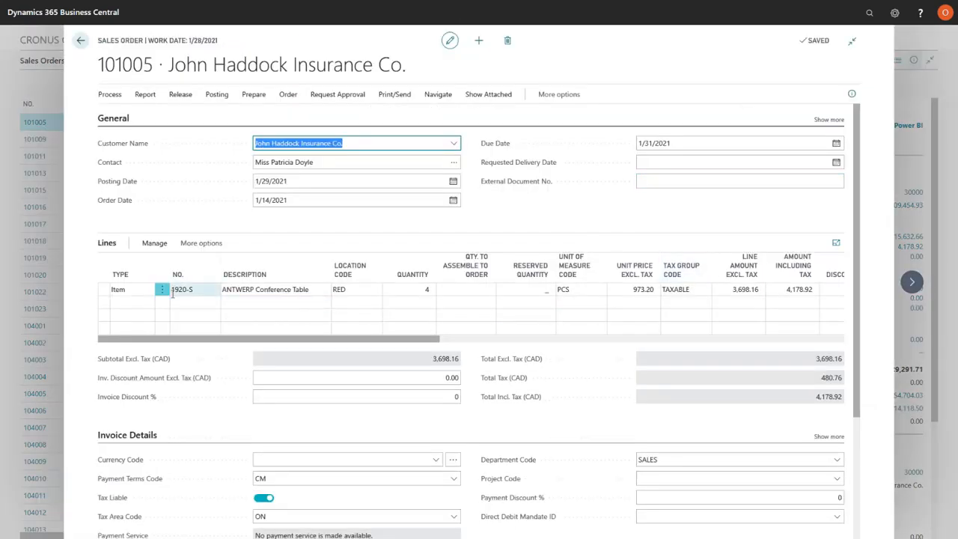
click(309, 290)
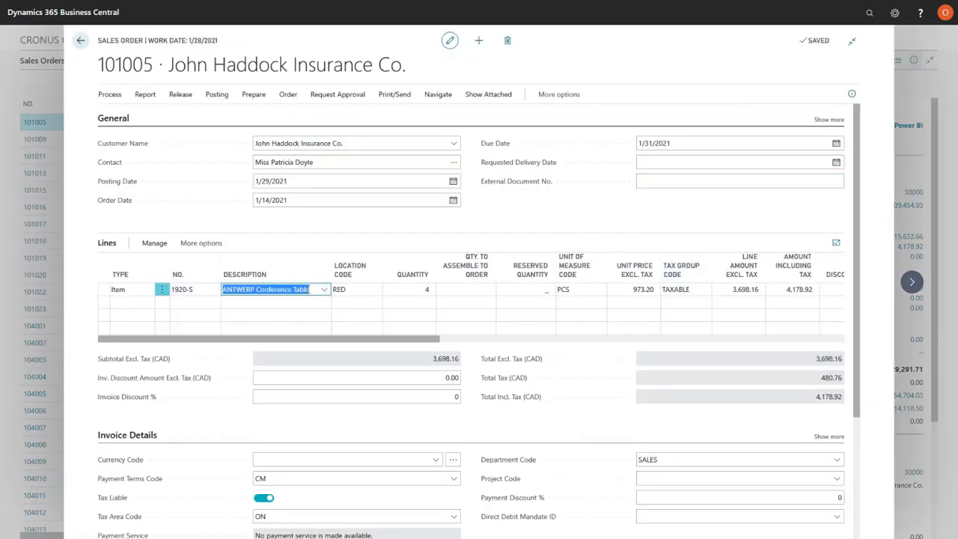
View the order's Lines section maximized, restore the normal layout and return to the Sales Orders list
key(ctrl+shift+F12)
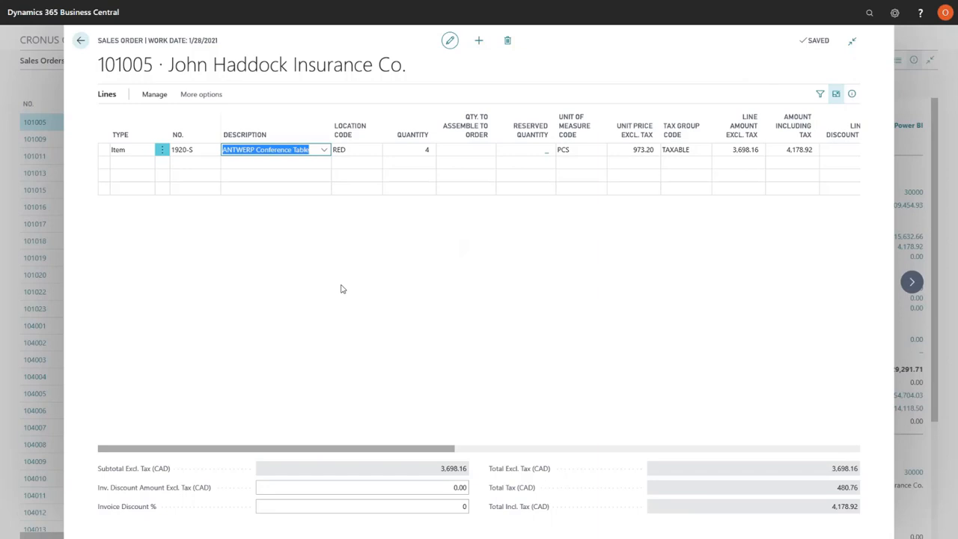
key(ctrl+shift+F12)
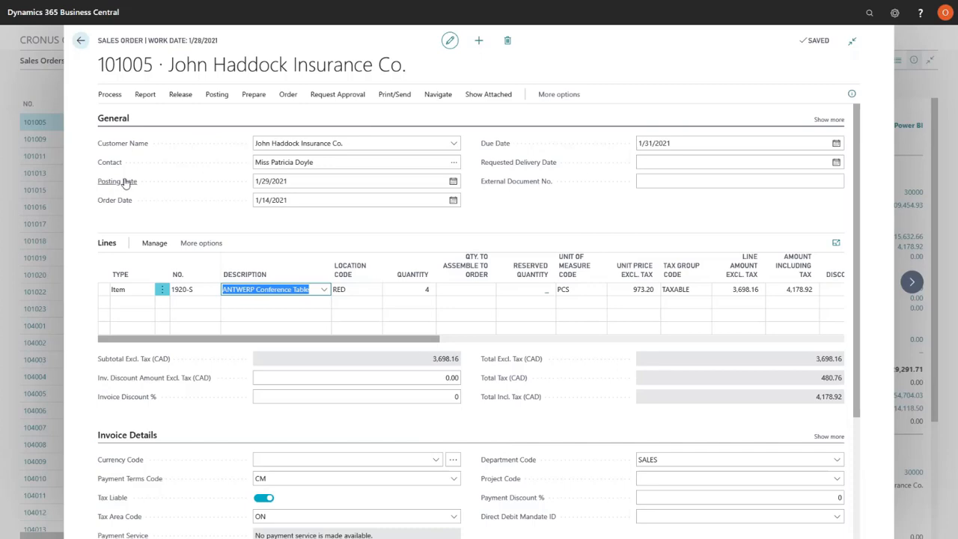
click(80, 42)
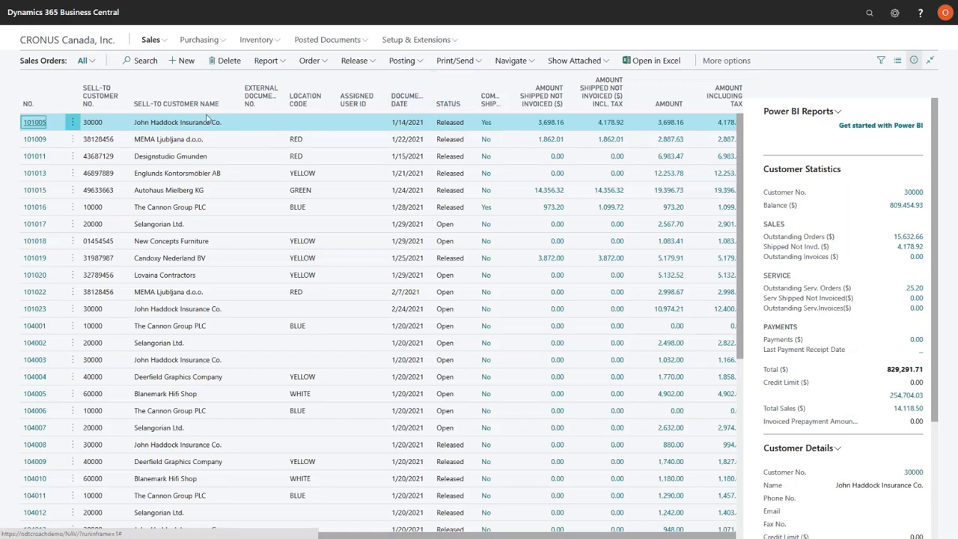
Search for "sand" and try to open the Sandbox Environment (Preview) page
mouse_move(273, 86)
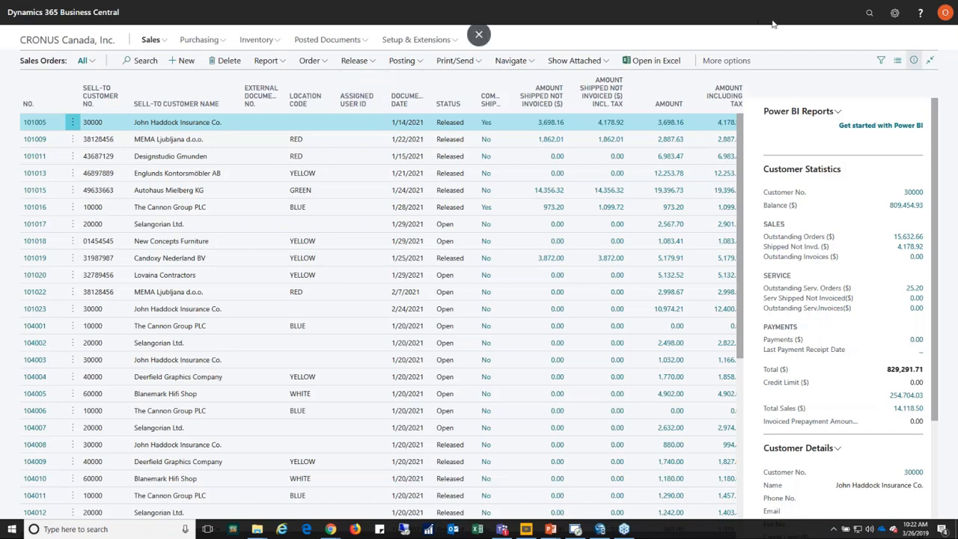
click(869, 15)
text(sand)
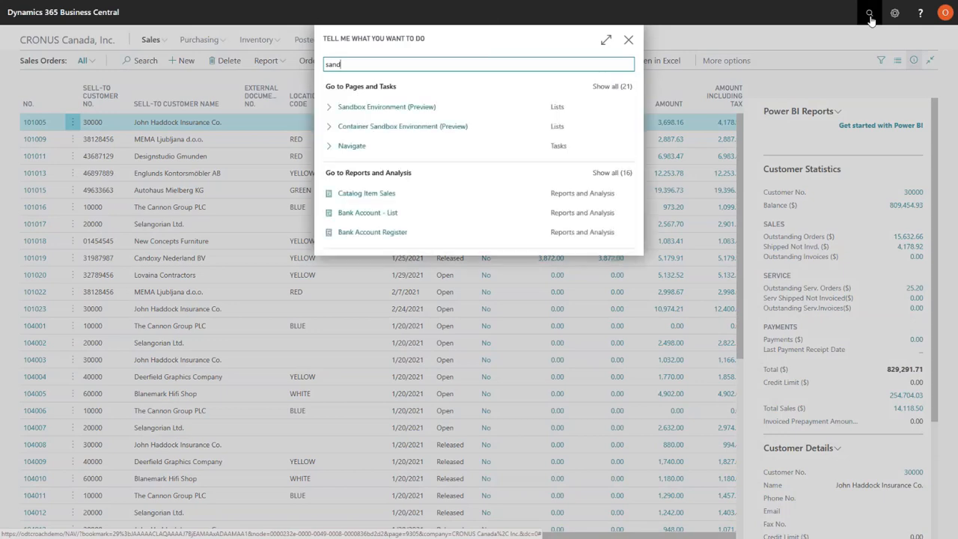
key(Down)
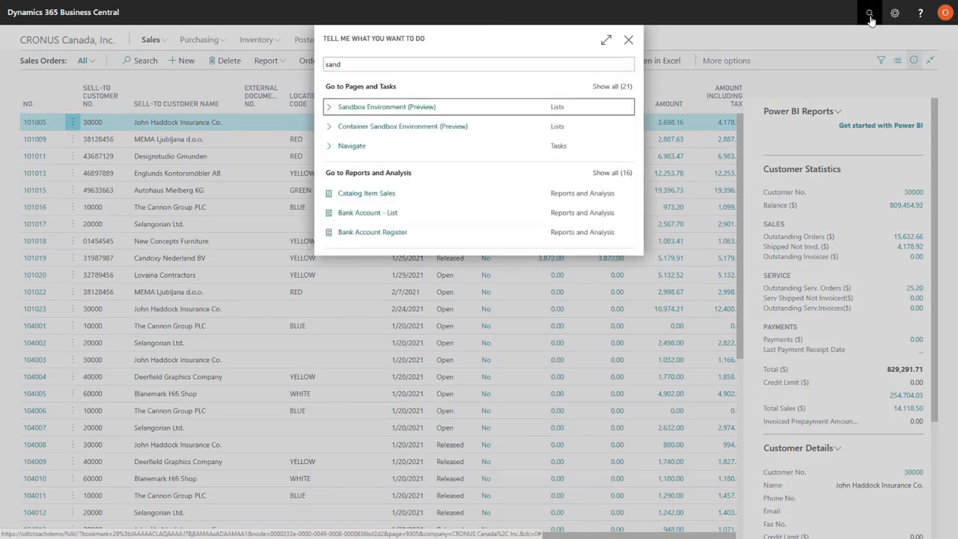
key(Return)
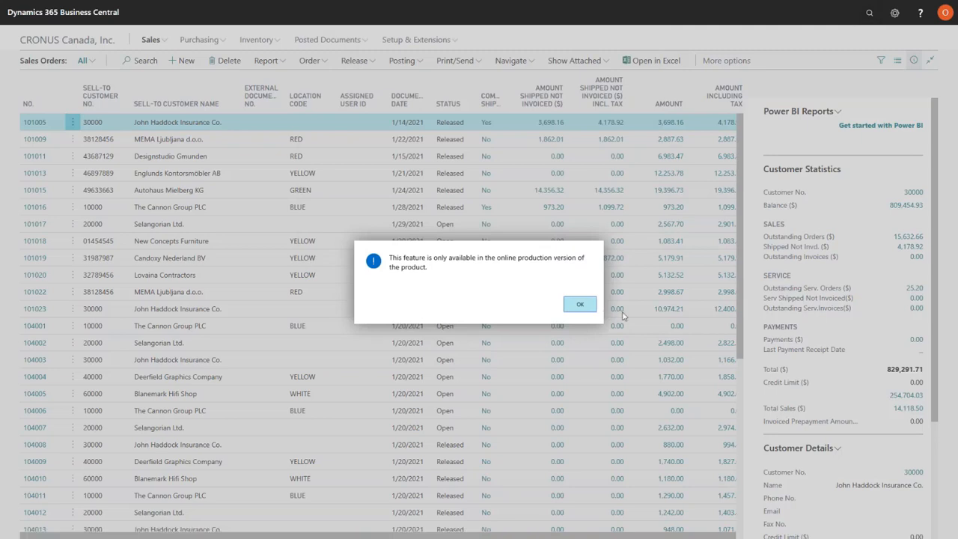
click(582, 307)
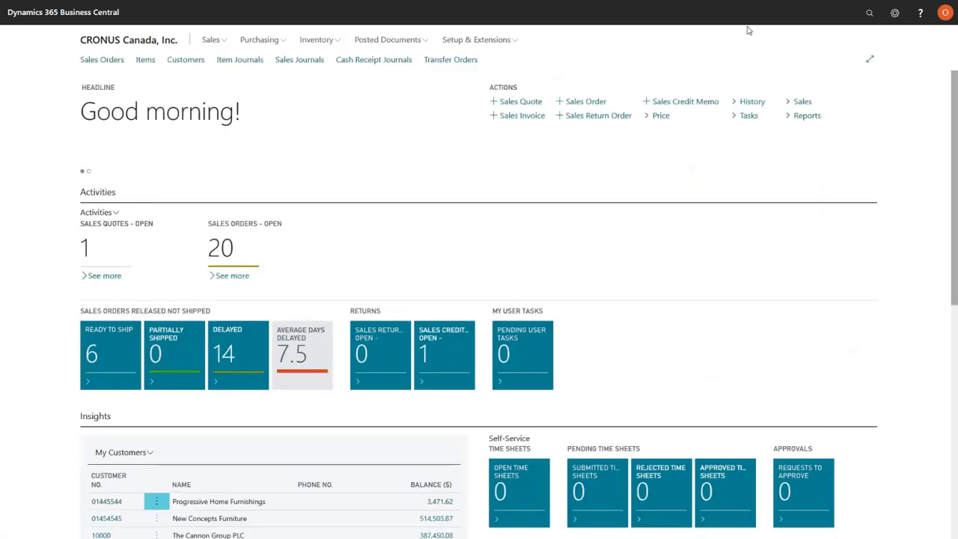
click(868, 13)
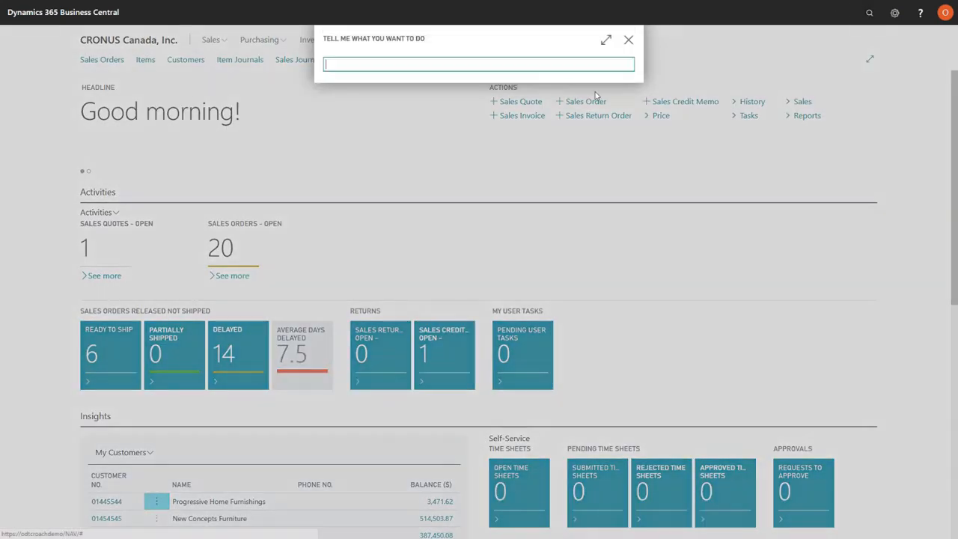
text(g/l en)
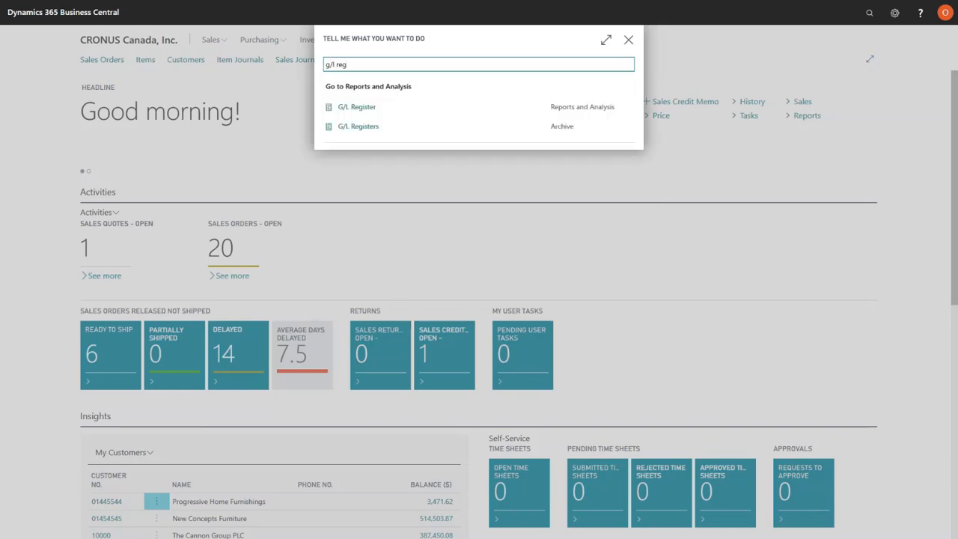
click(367, 113)
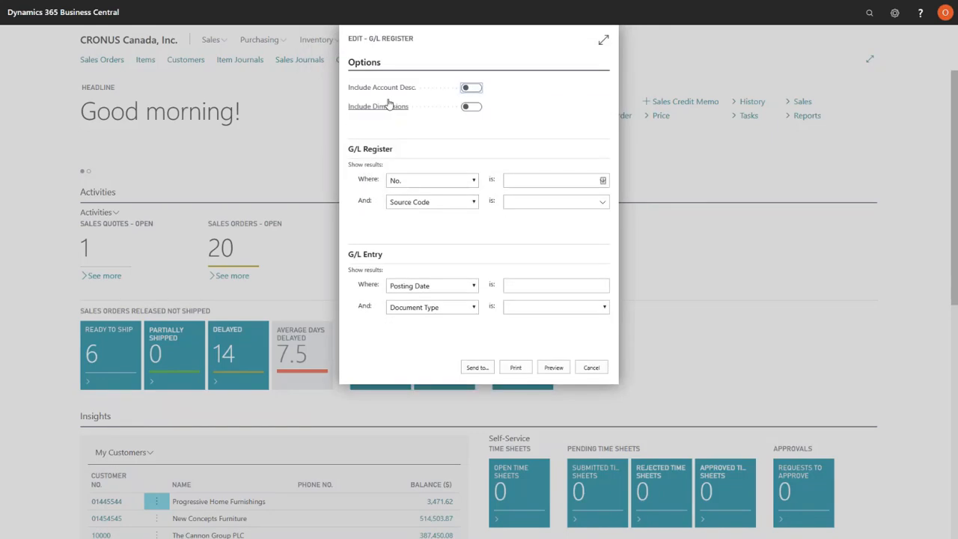
click(594, 369)
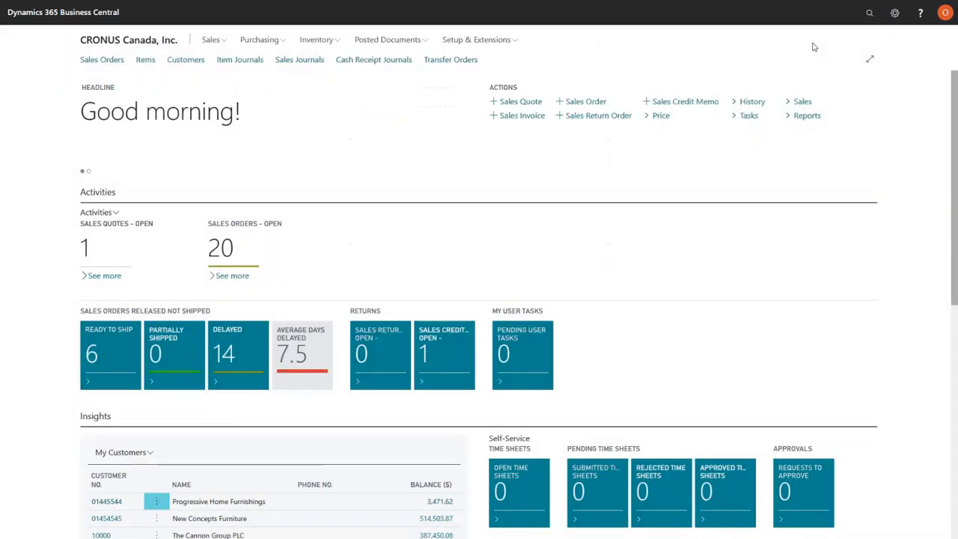
Search for "g/l register" and open the G/L Registers archive list
click(869, 14)
text(g/l register)
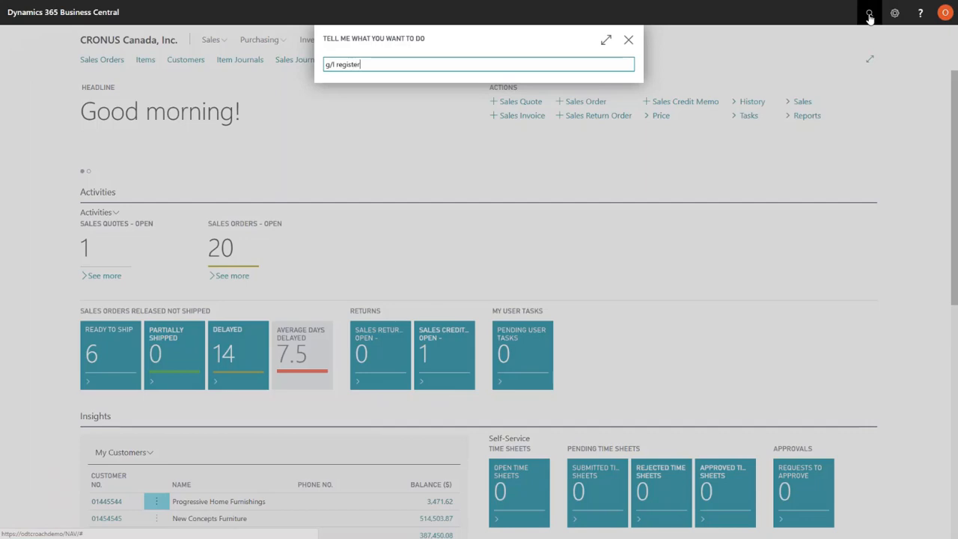
click(368, 129)
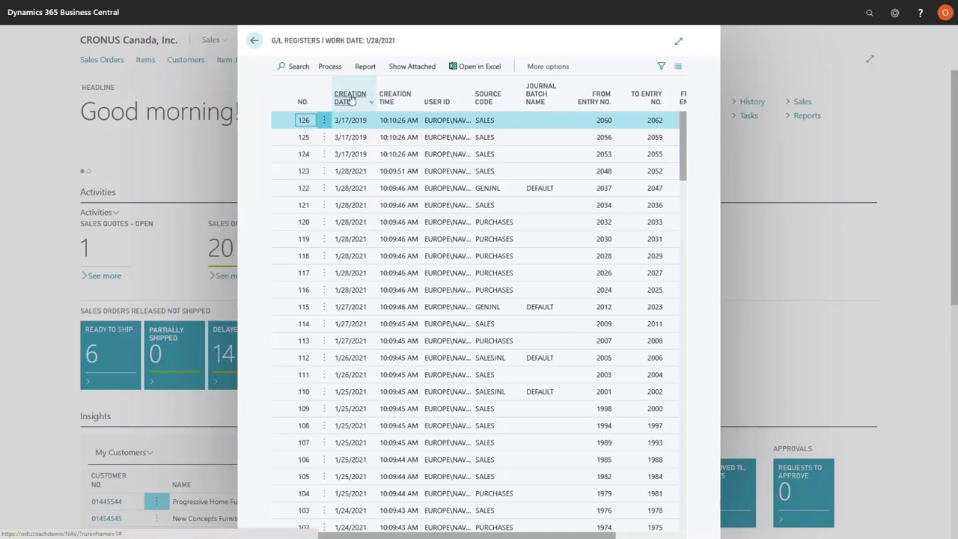
Sort the G/L registers by Creation Date in ascending order and open the general ledger entries of the first register
click(350, 100)
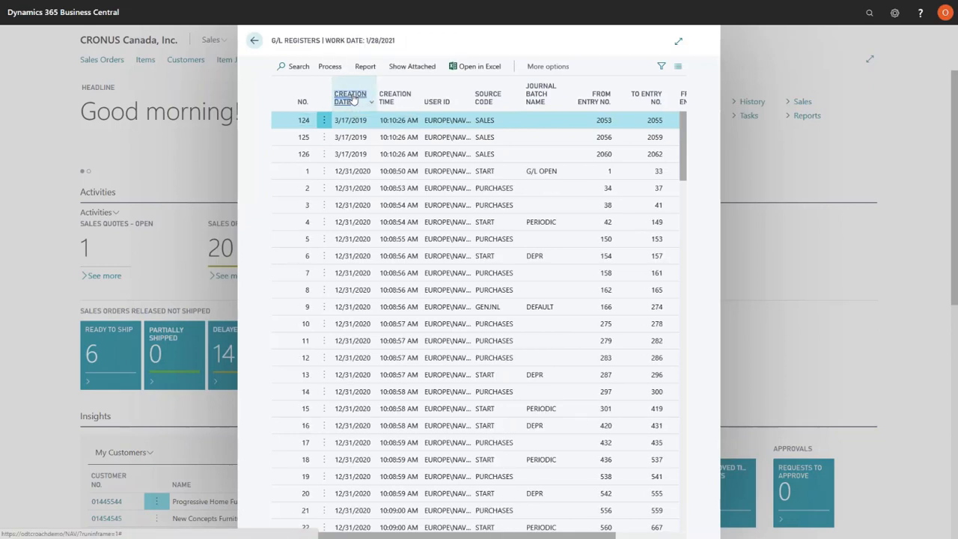
click(351, 99)
click(351, 100)
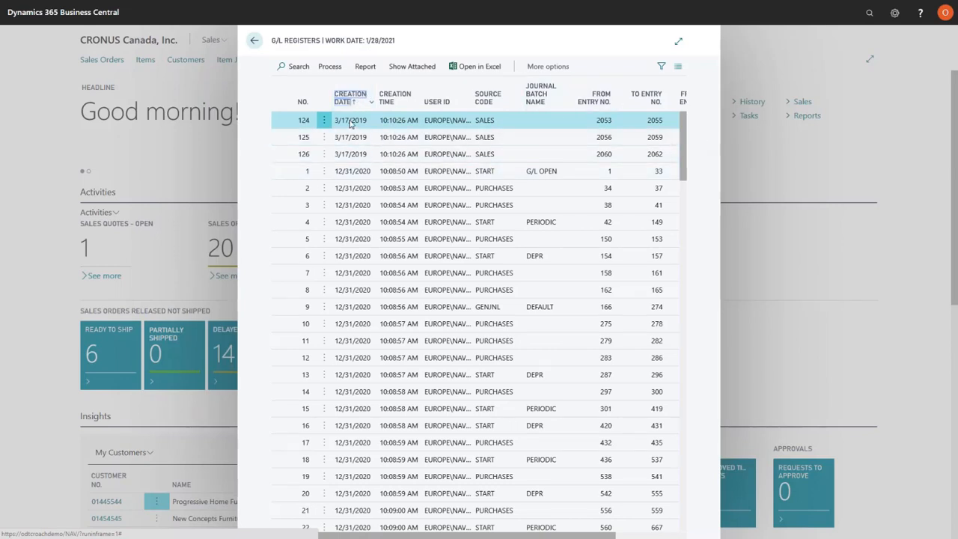
click(610, 124)
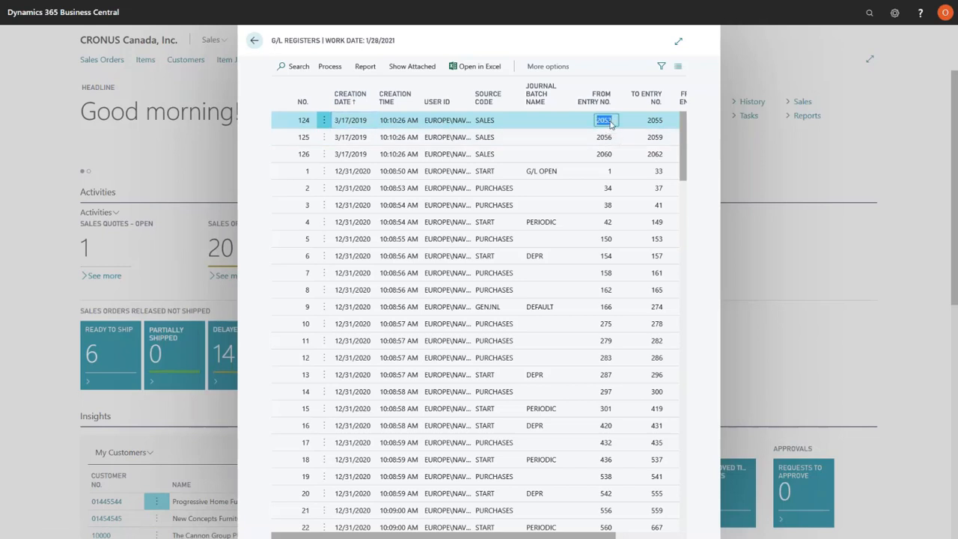
click(326, 68)
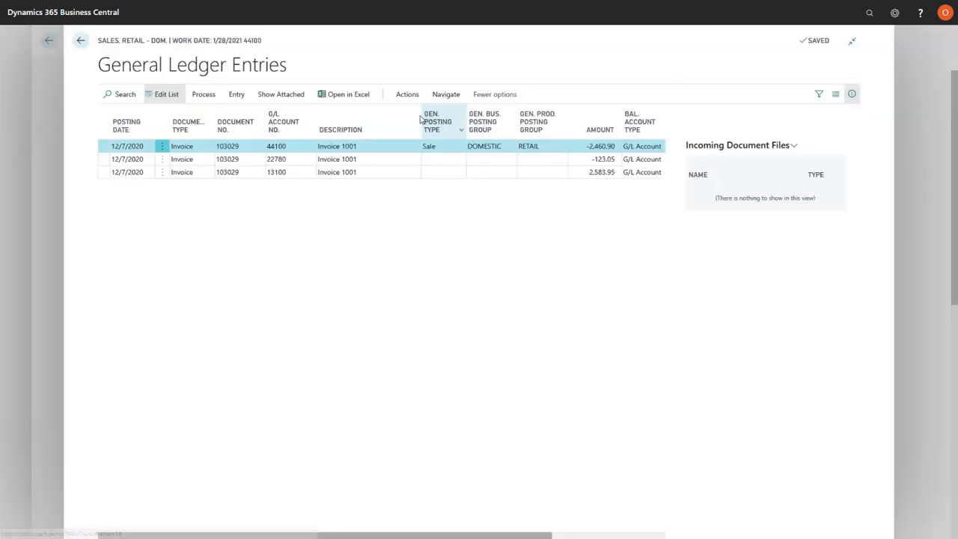
Edit the first general ledger entry's description to "Invoice 1001-For Services" and return to the home page
click(166, 94)
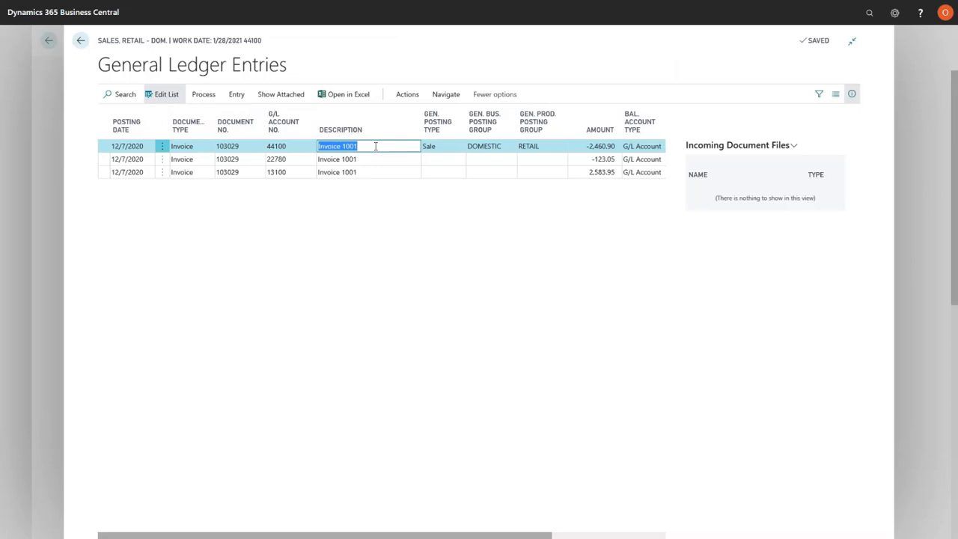
click(376, 146)
text(-For Services)
click(371, 161)
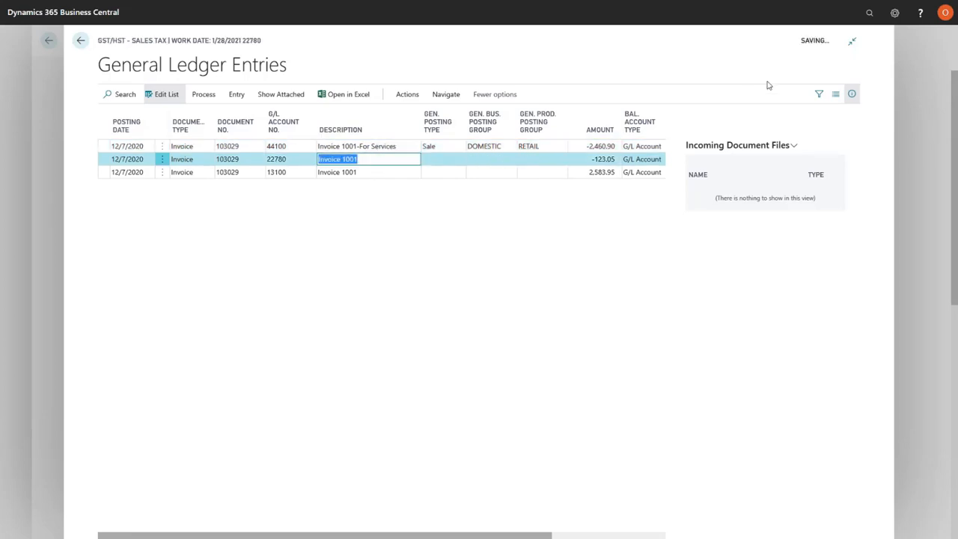
click(821, 42)
key(Escape)
key(Escape)
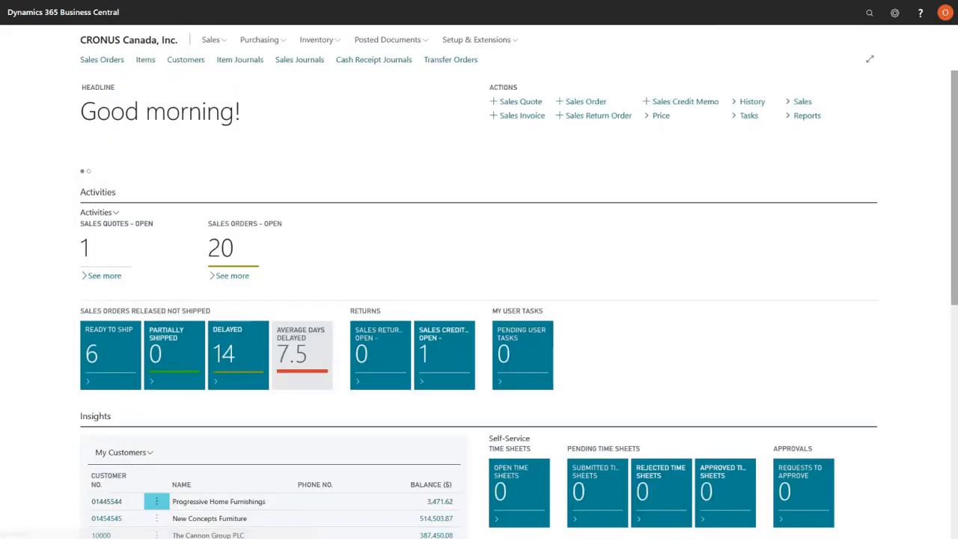
Search for "change log", open Change Log Entries and sort the list by Date and Time
click(869, 16)
text(change log)
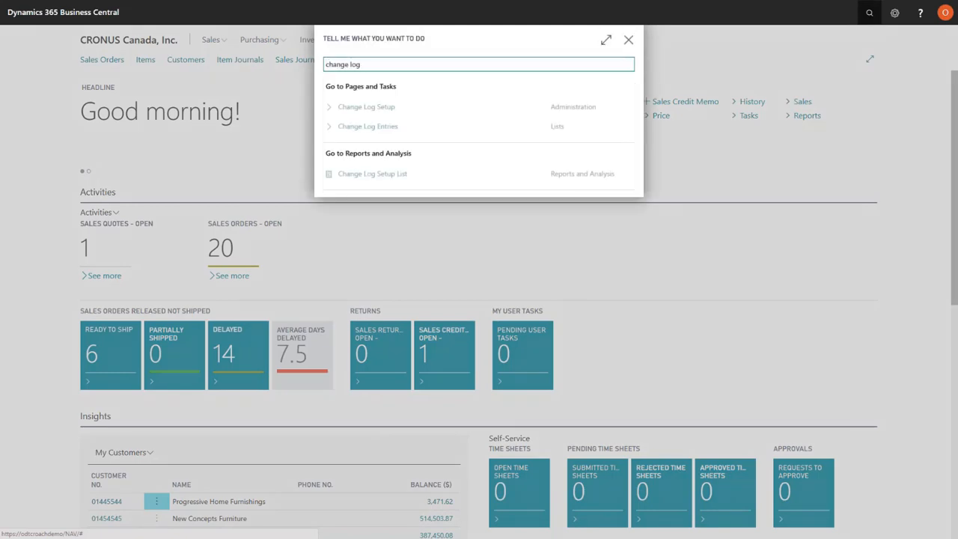
click(378, 127)
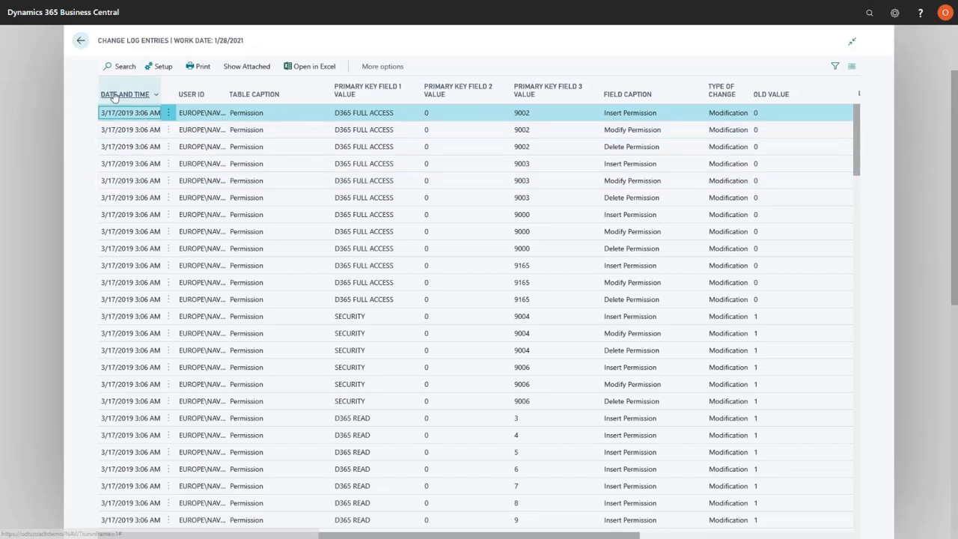
click(116, 93)
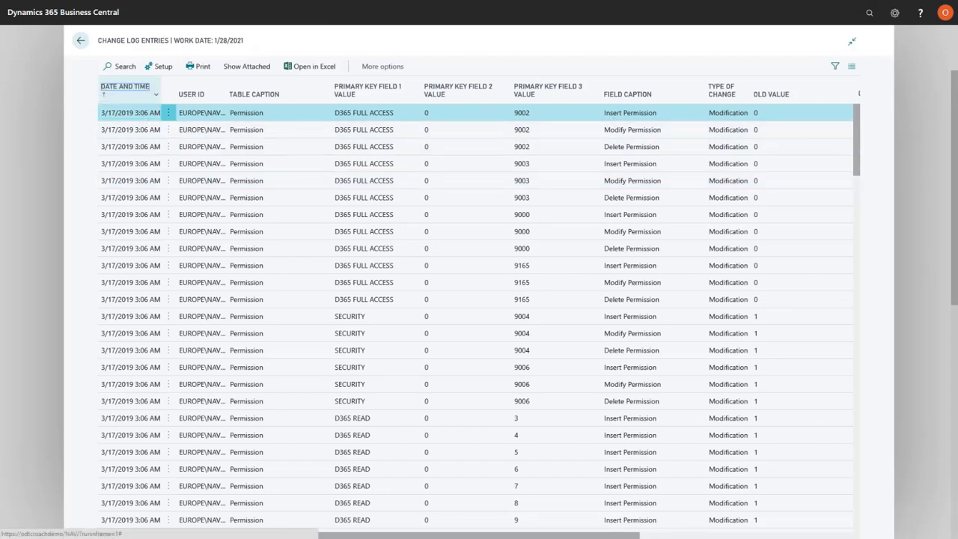
Sort the change log entries by descending date and time, compare the latest description change's old and new values, and return to the home page
click(118, 90)
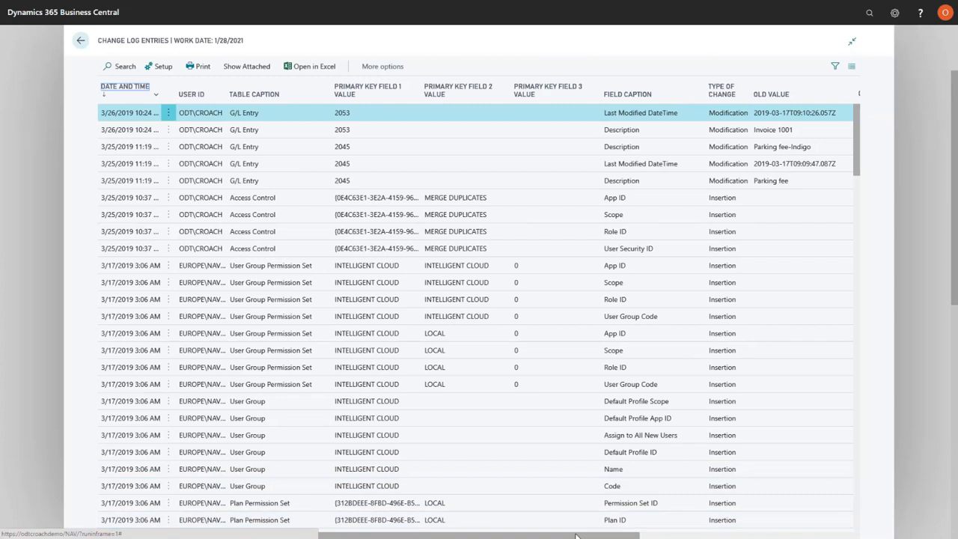
click(771, 131)
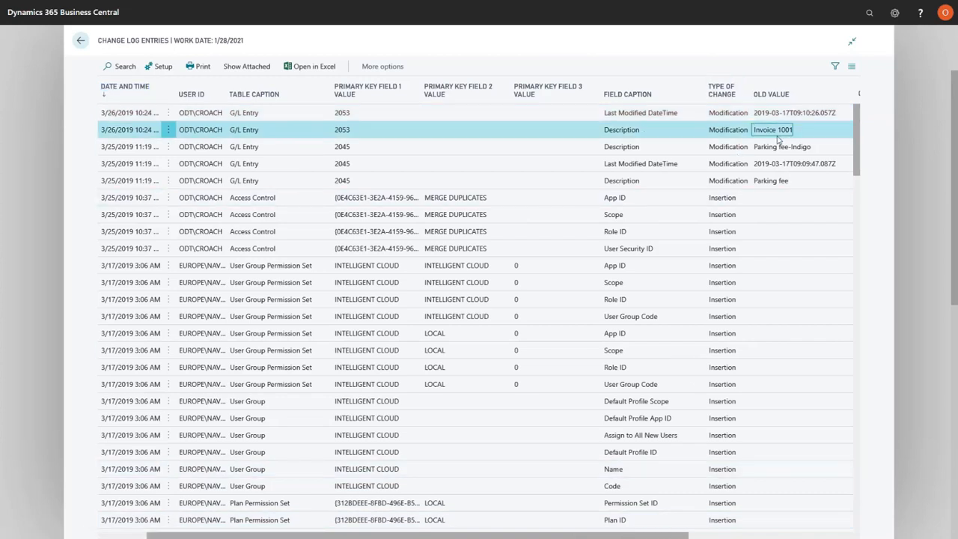
drag(480, 536, 631, 535)
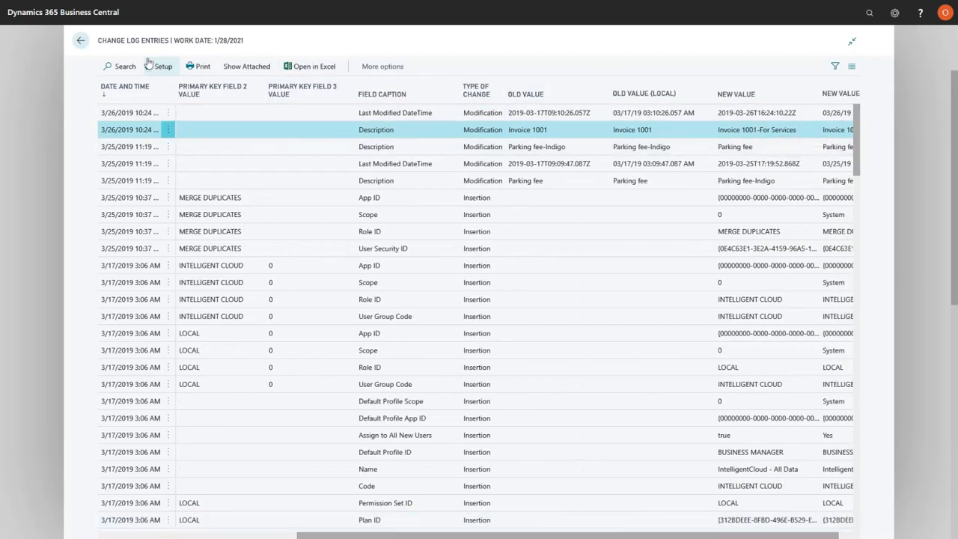
click(79, 43)
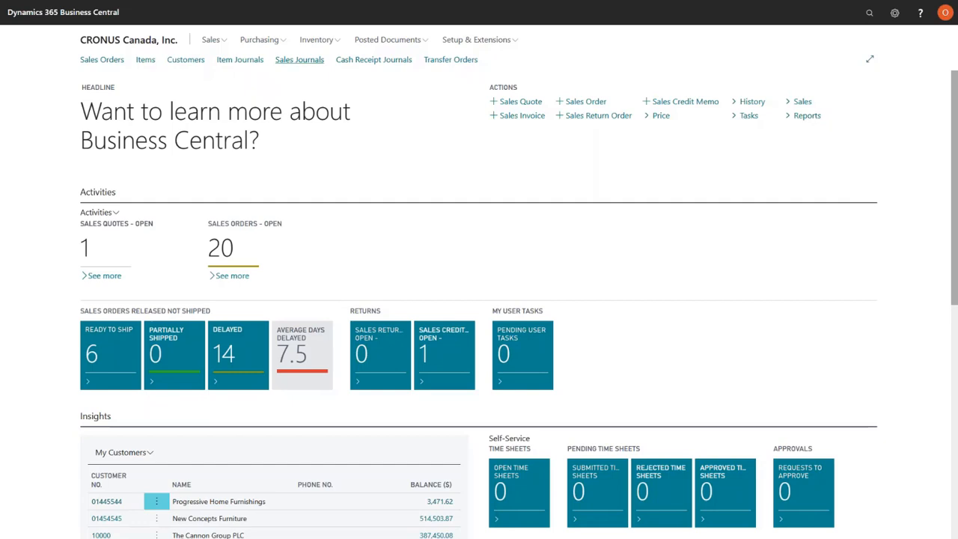
Search for "item imp" and open the Import Item Pictures page
click(866, 15)
text(item imp)
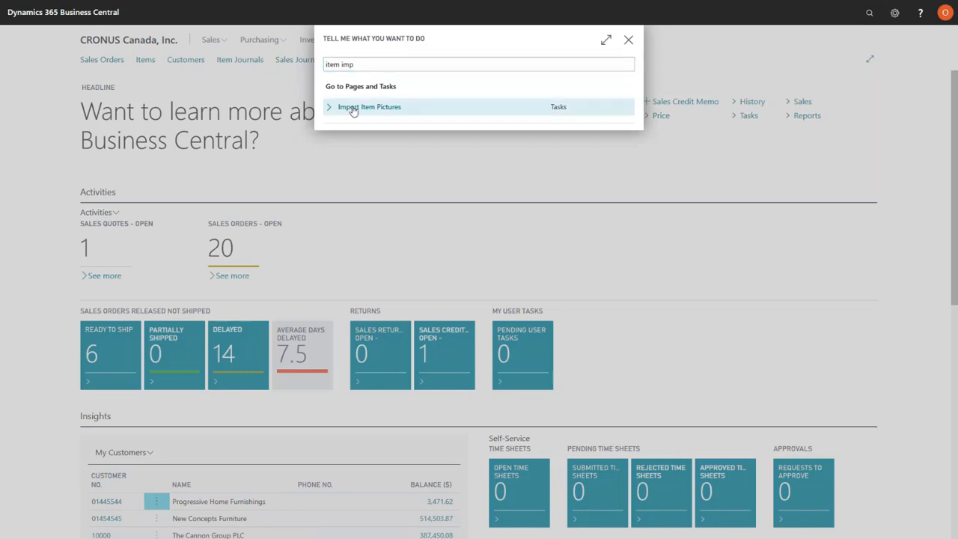
click(353, 110)
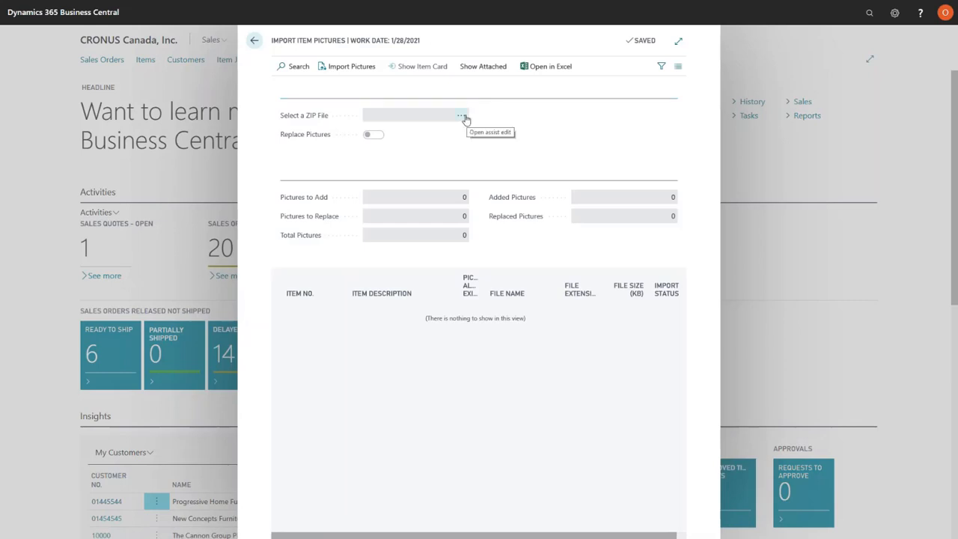
Select BCPicImp.zip from the Pictures > Temp folder as the ZIP file for the item picture import
click(460, 115)
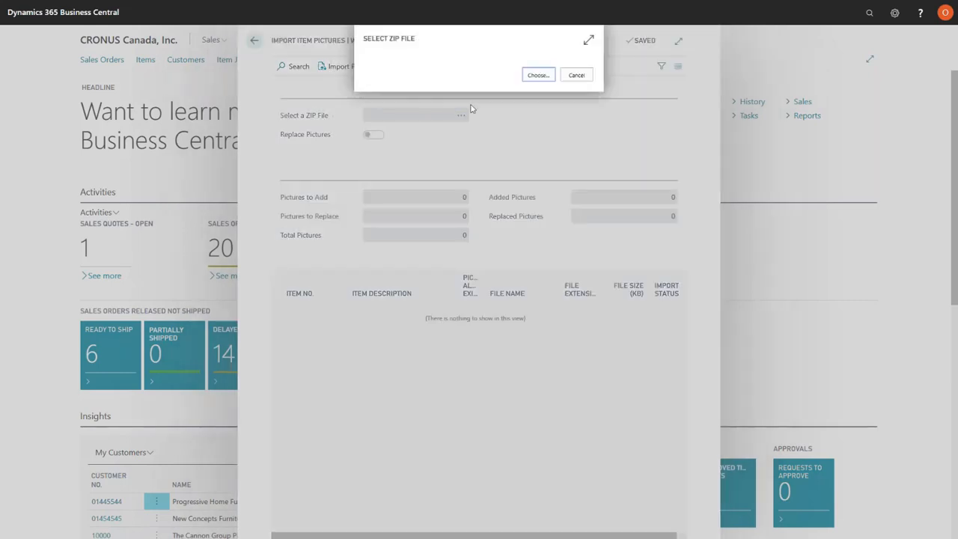
click(534, 75)
click(388, 170)
key(t)
scroll(438, 182, up, 5)
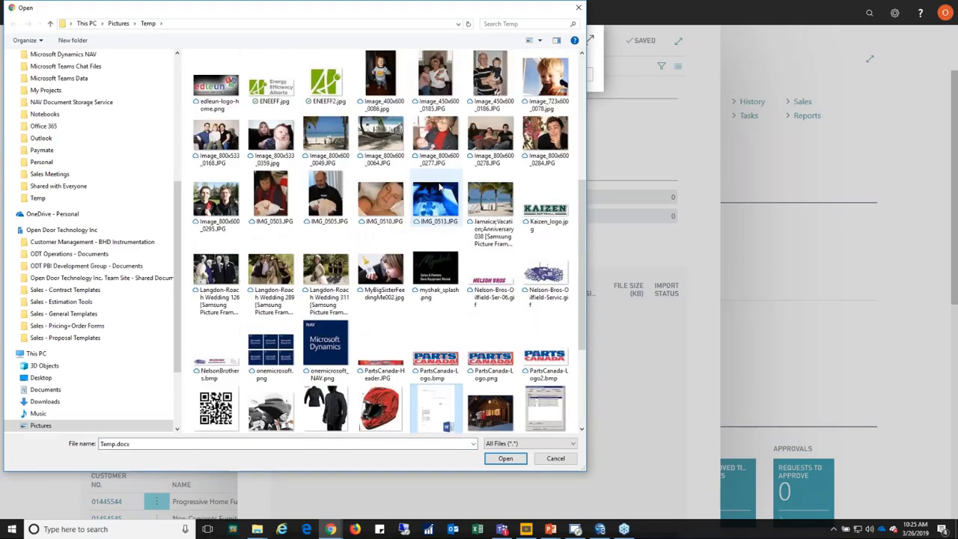
scroll(439, 185, up, 2)
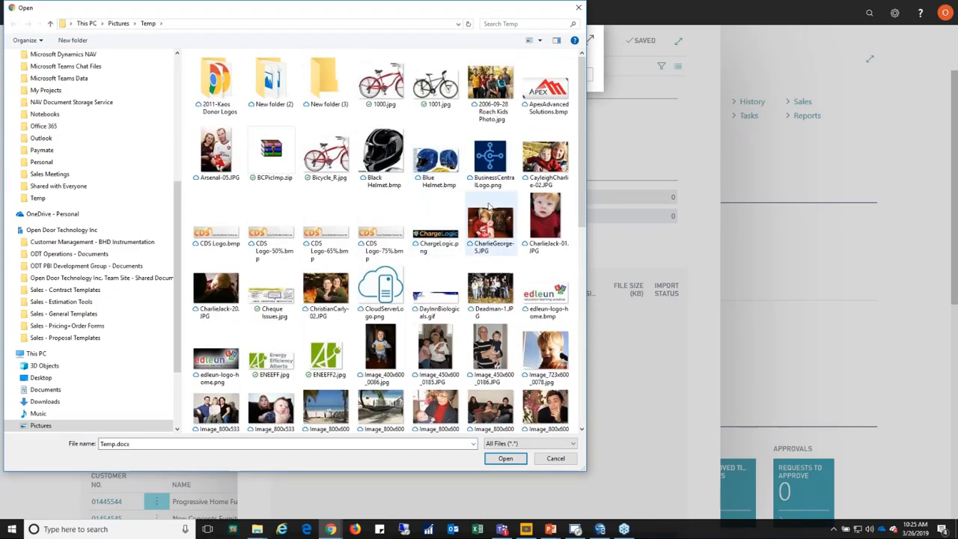
scroll(511, 305, down, 8)
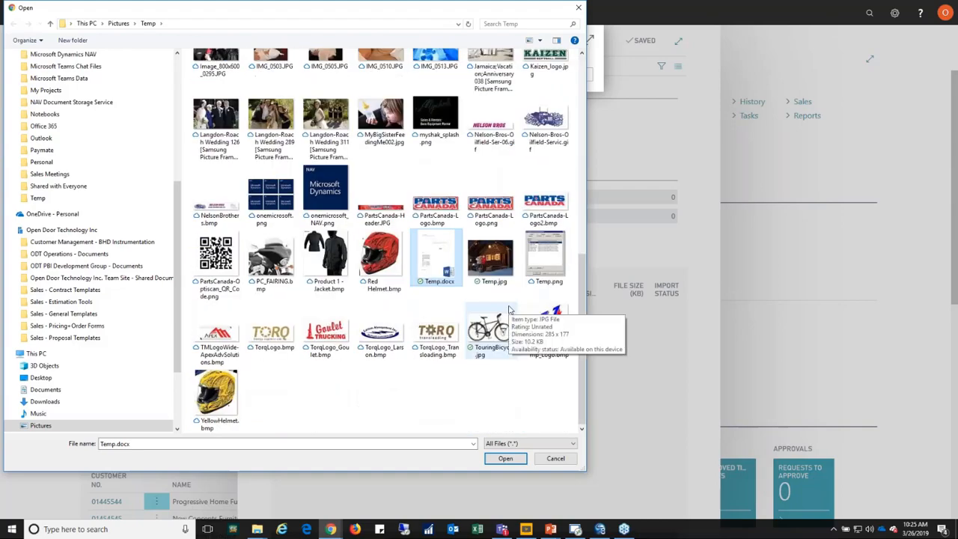
scroll(453, 395, up, 8)
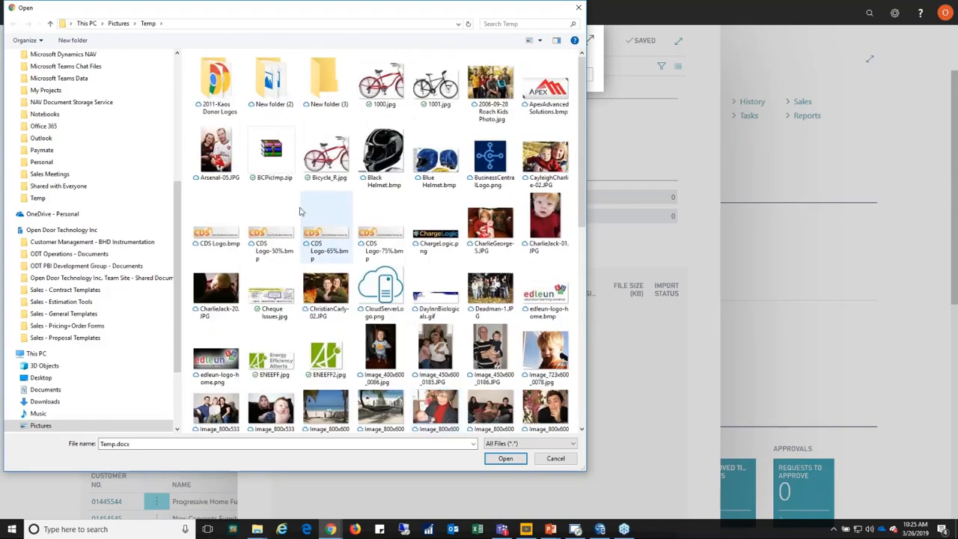
click(271, 152)
click(505, 459)
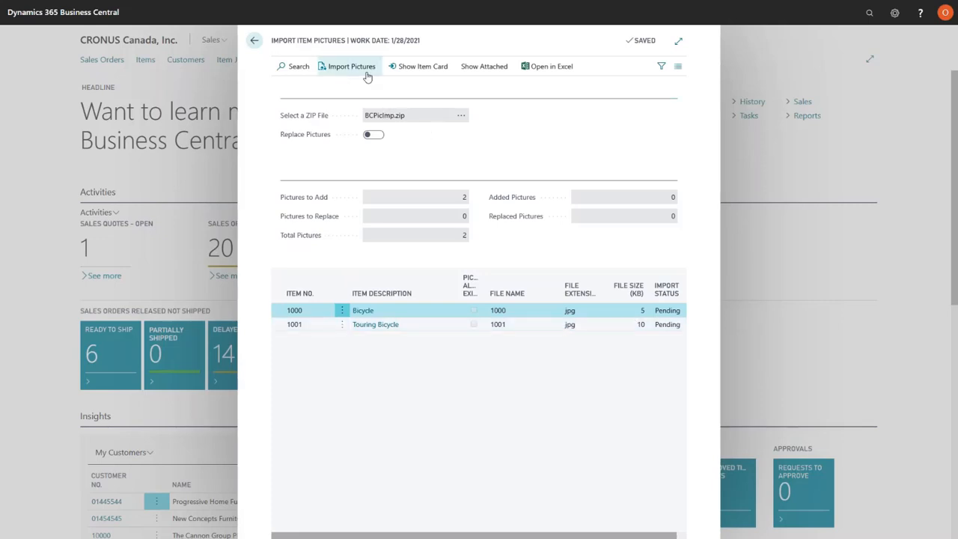
Check the picture area on item 1000 Bicycle's card and import the pictures from the ZIP file
click(420, 69)
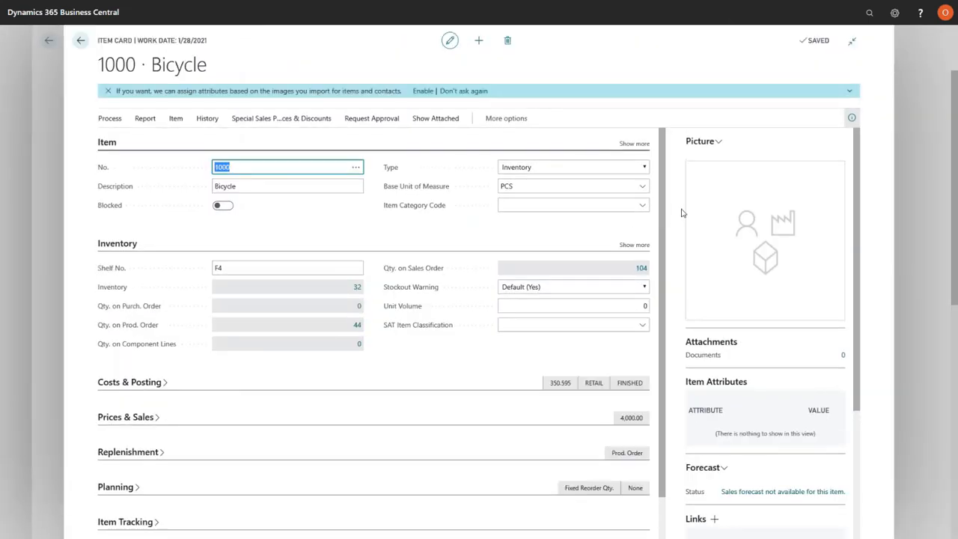
key(Escape)
click(344, 65)
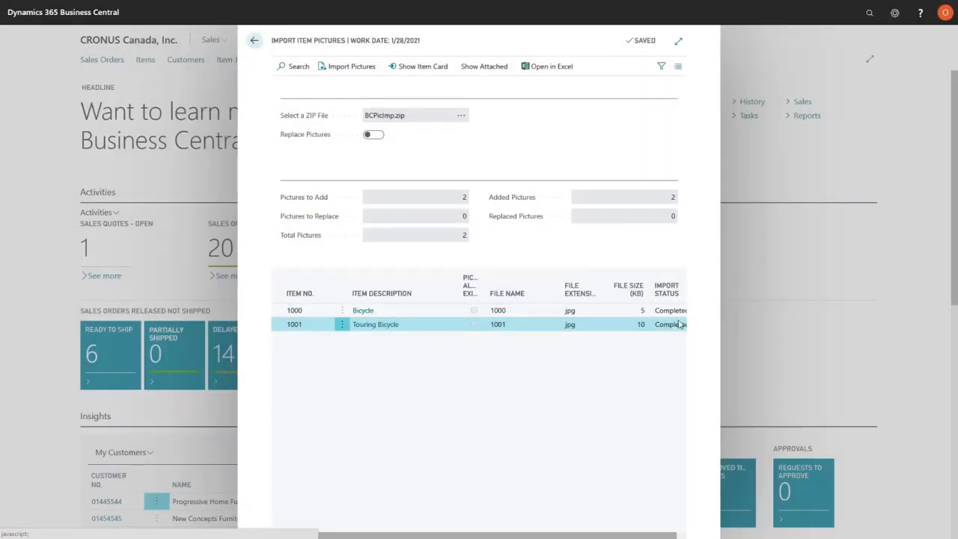
View the picture on item 1000 Bicycle's card, close the import page and return to the home page
click(294, 310)
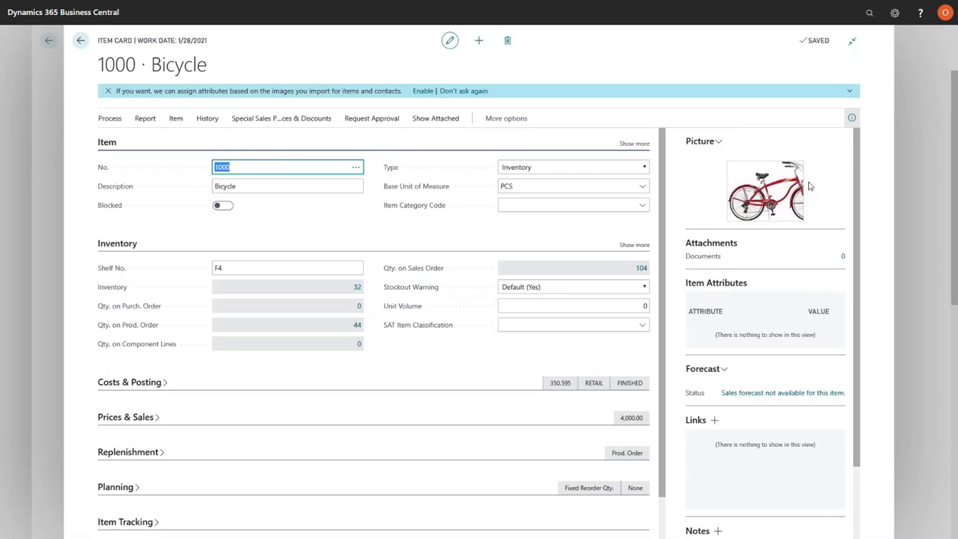
key(Escape)
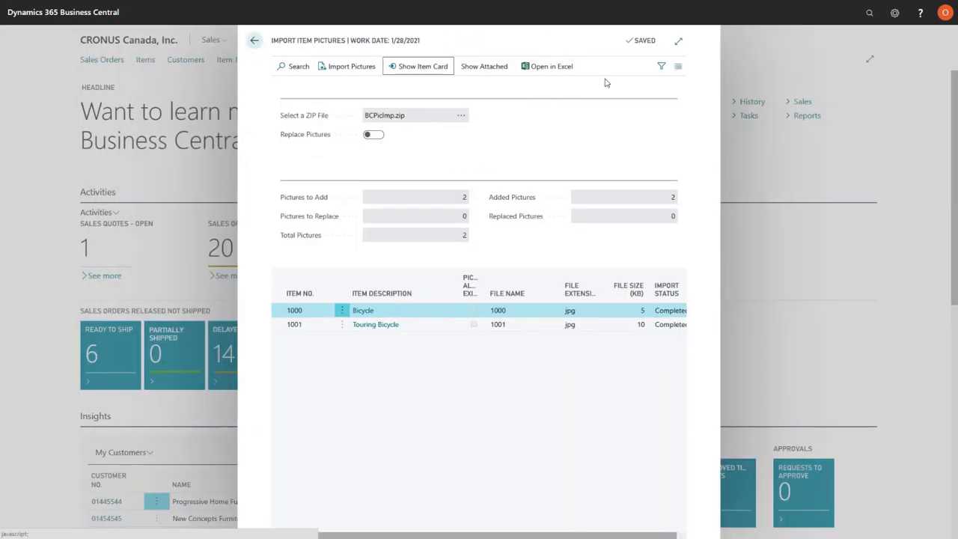
key(Escape)
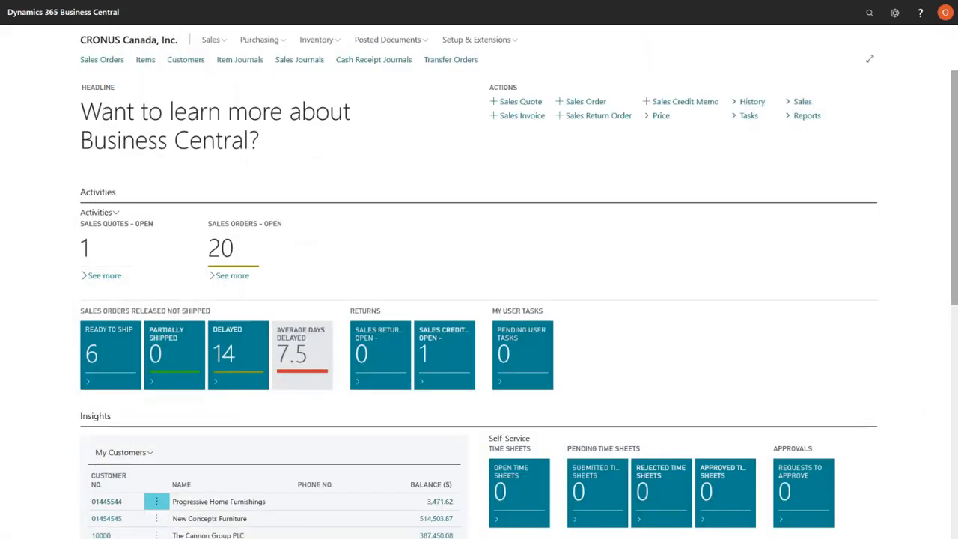
Search for "wareh rep" and open the Report Selection - Warehouse page
click(869, 14)
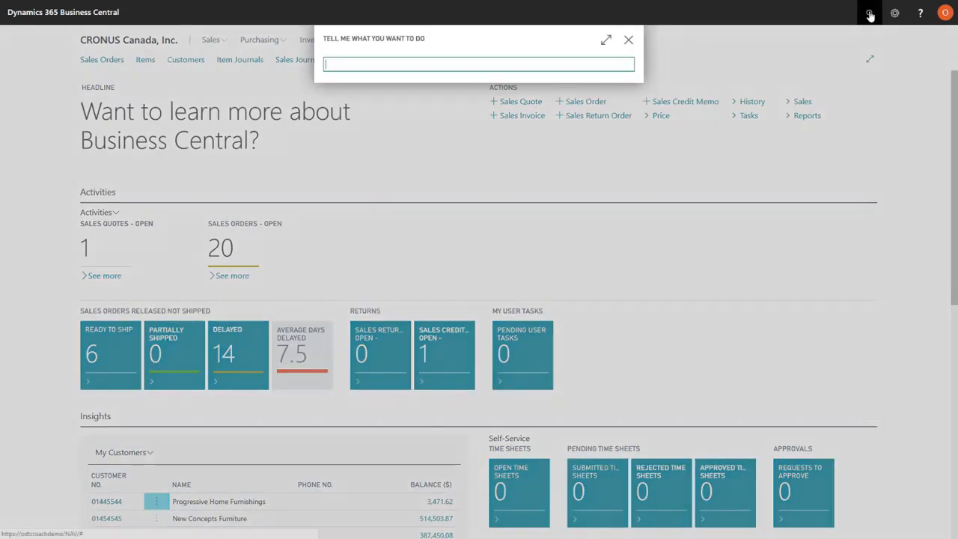
text(wa)
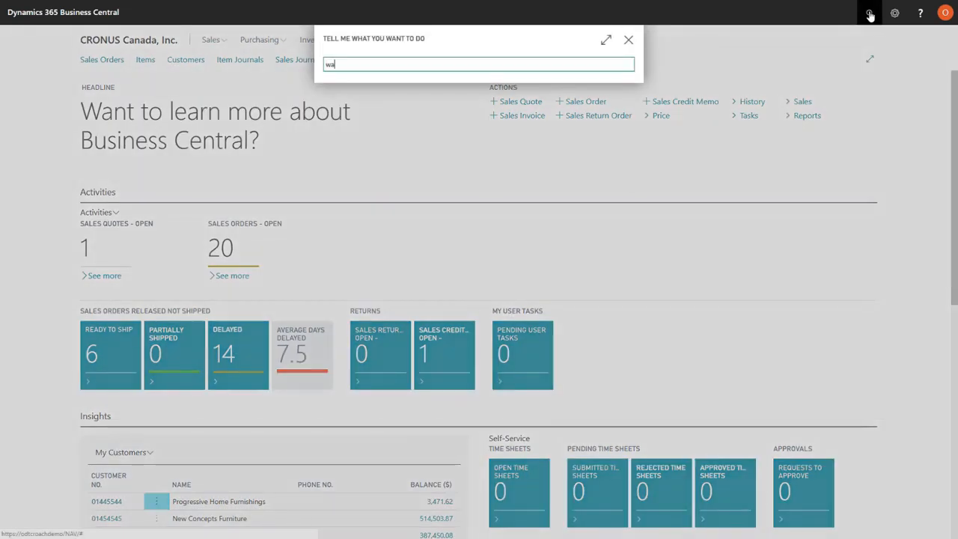
text(reh rep)
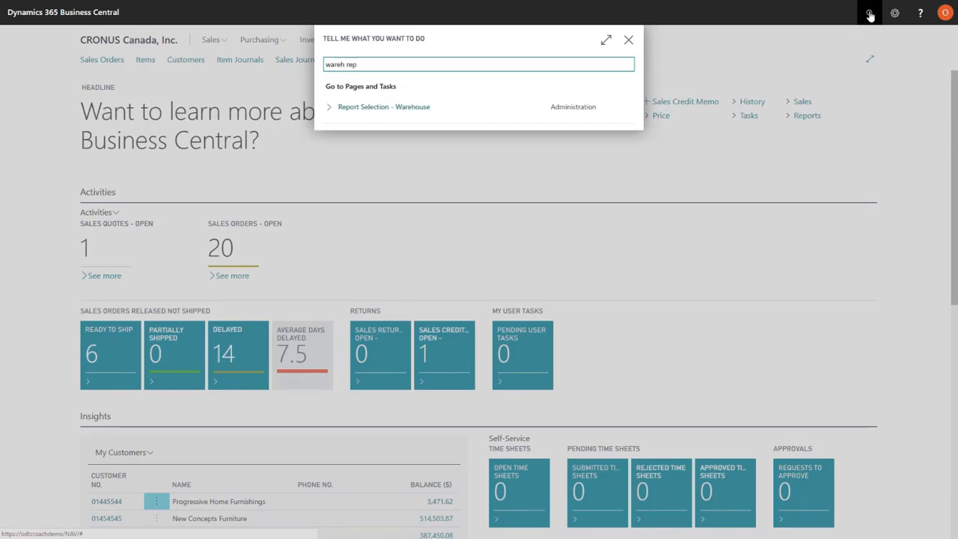
click(382, 111)
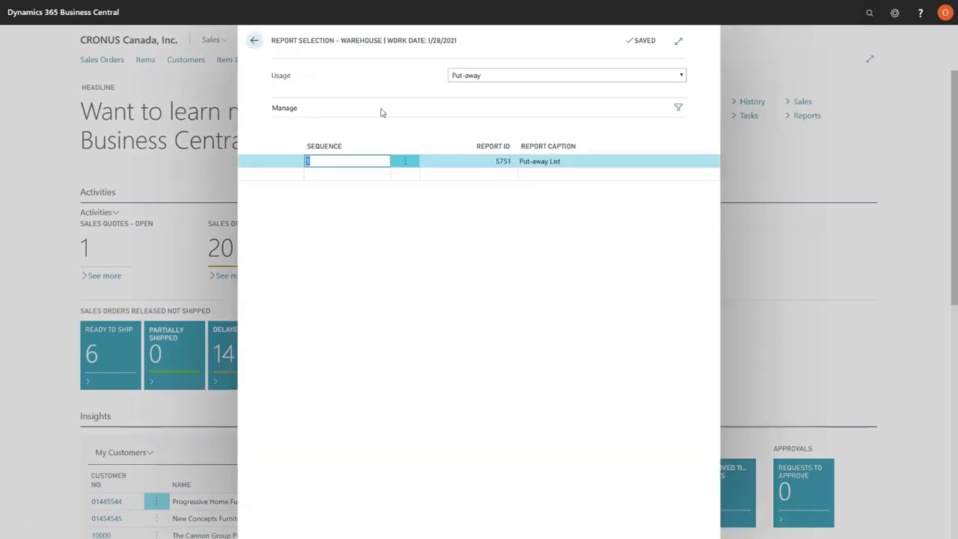
Look up the report ID assigned to the Put-away usage and return to the home page
click(680, 76)
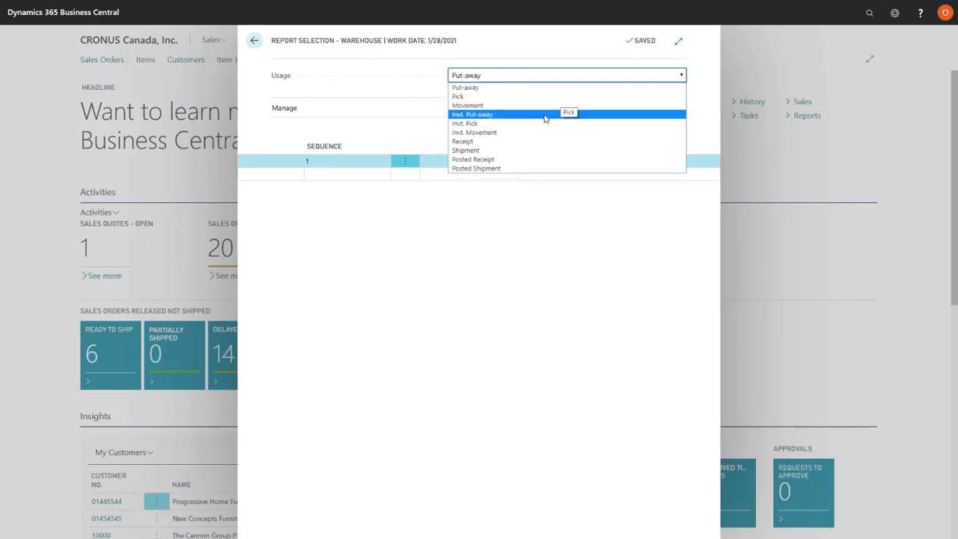
click(475, 90)
click(490, 160)
double_click(490, 160)
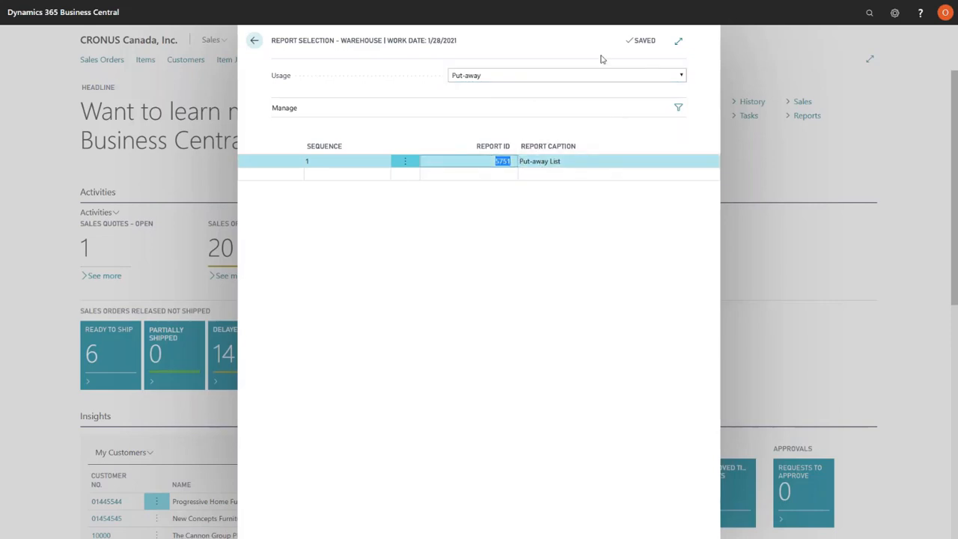
click(254, 42)
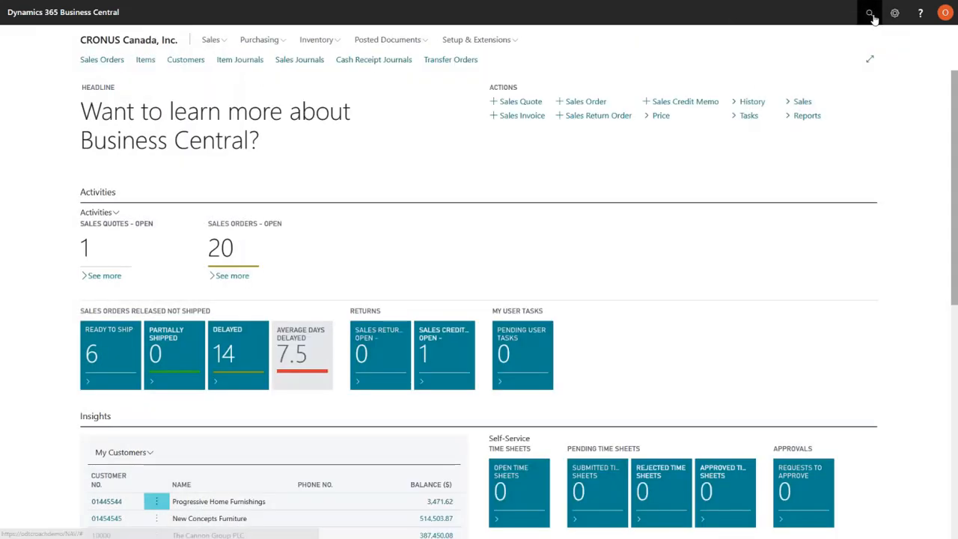
Search for "custom lay", open Custom Report Layouts and insert a built-in RDLC layout for report 5751
click(868, 11)
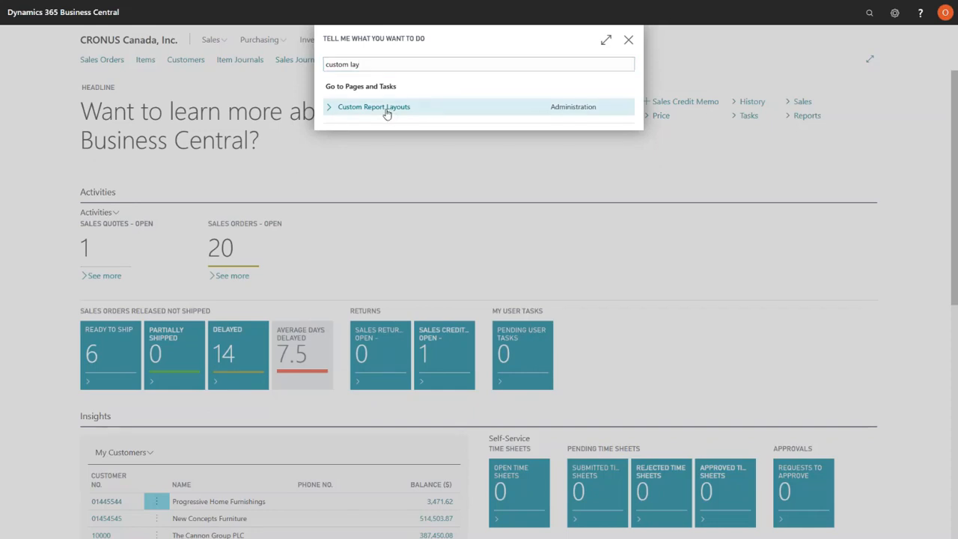
click(386, 112)
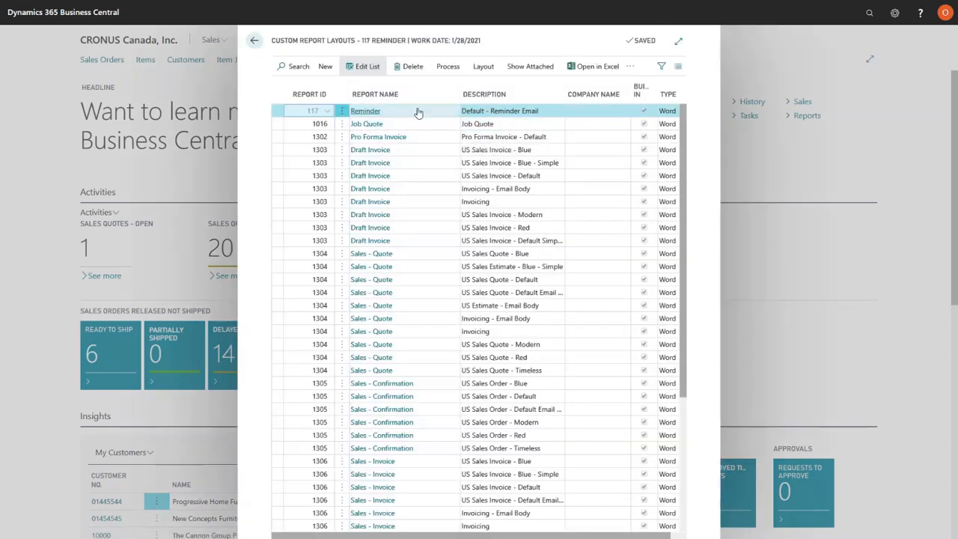
click(325, 69)
click(296, 87)
text(5751)
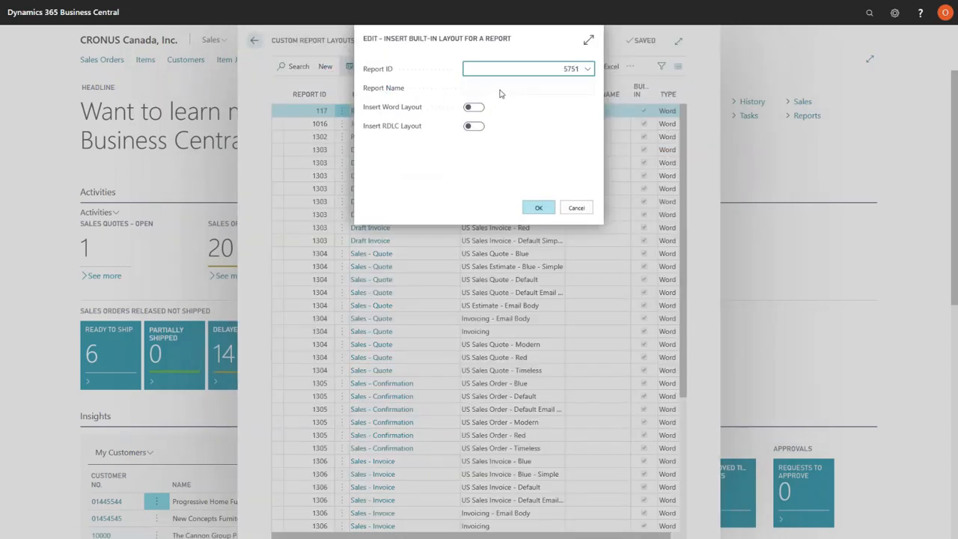
key(Tab)
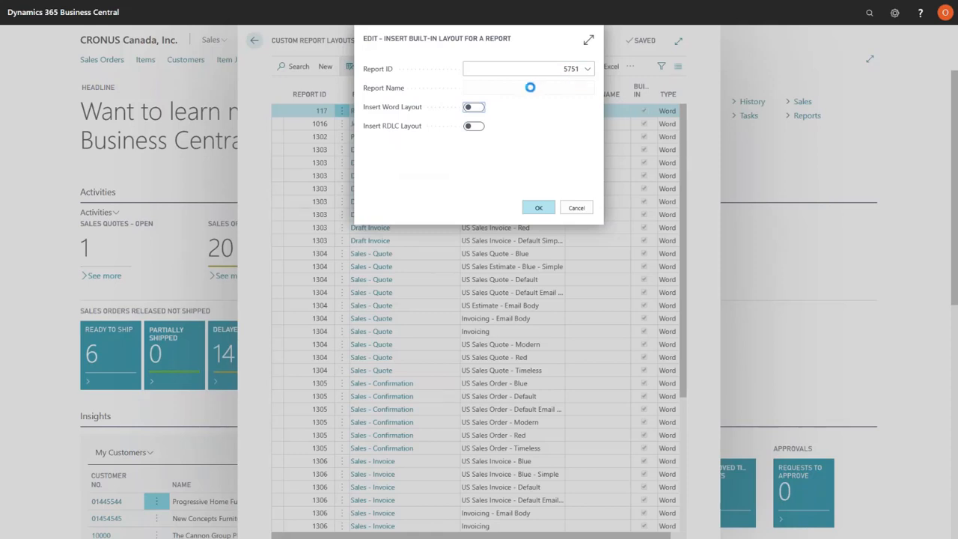
click(473, 125)
click(538, 207)
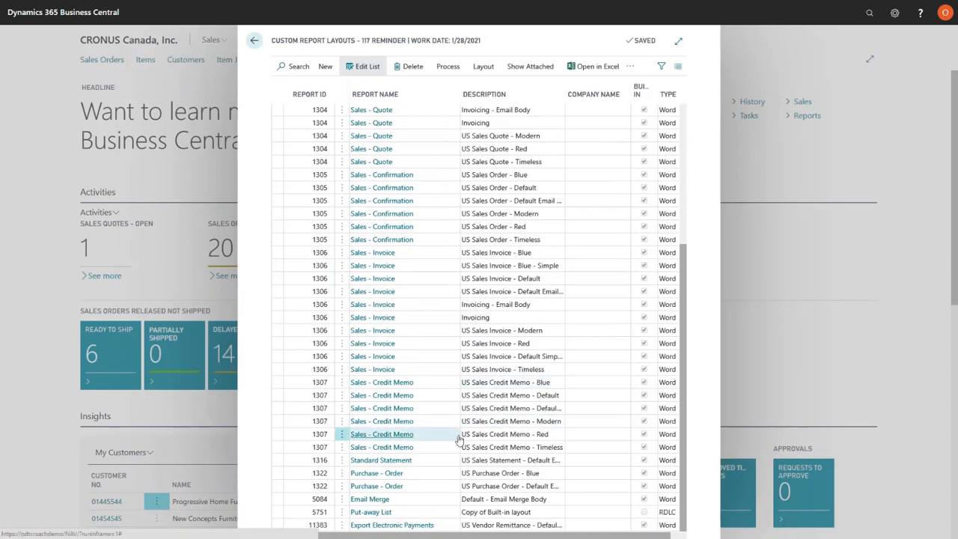
Update the layout of the 5751 Put-away List copy to the current report design
click(320, 513)
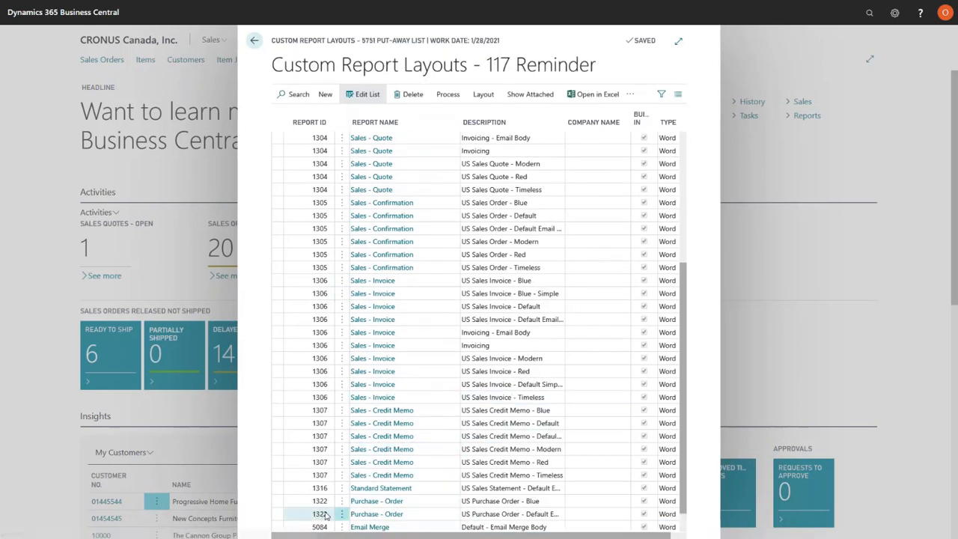
scroll(345, 454, down, 1)
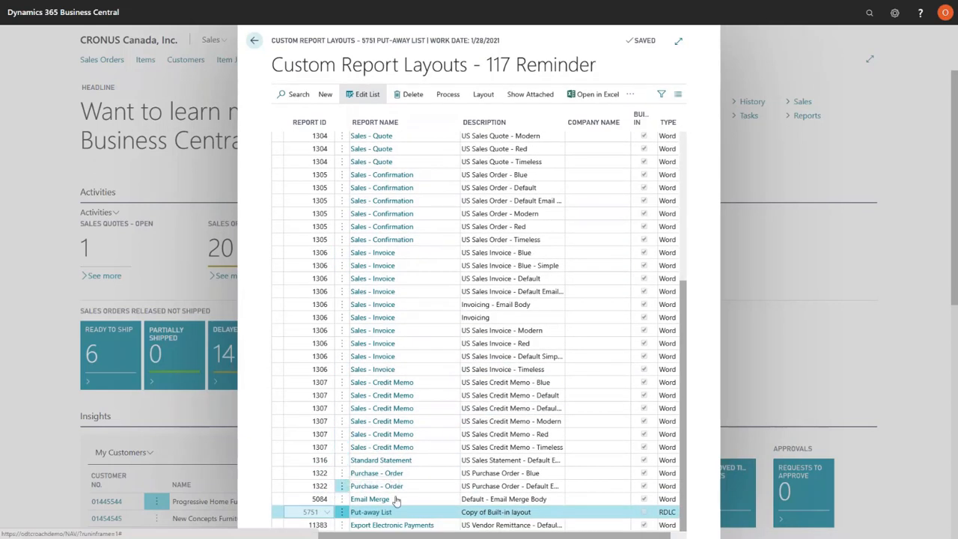
click(485, 96)
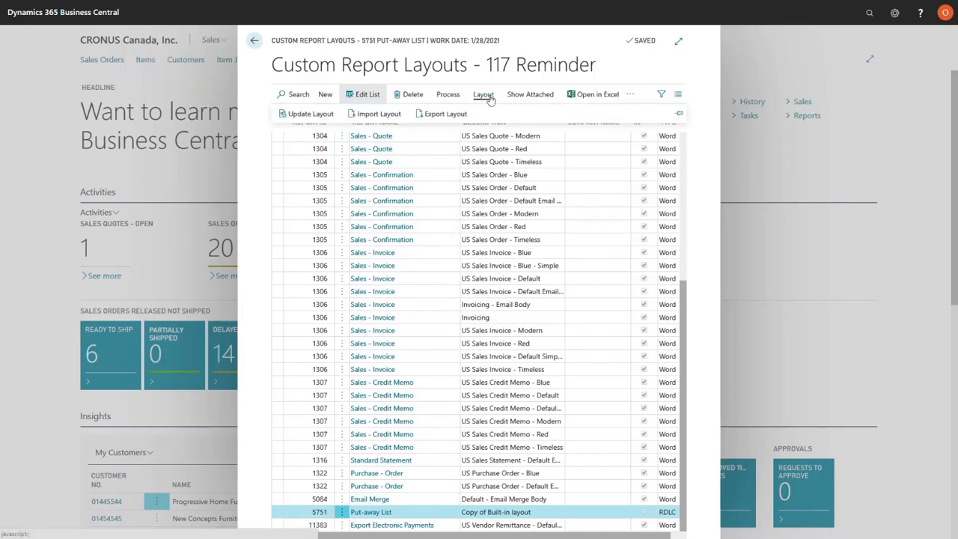
click(315, 119)
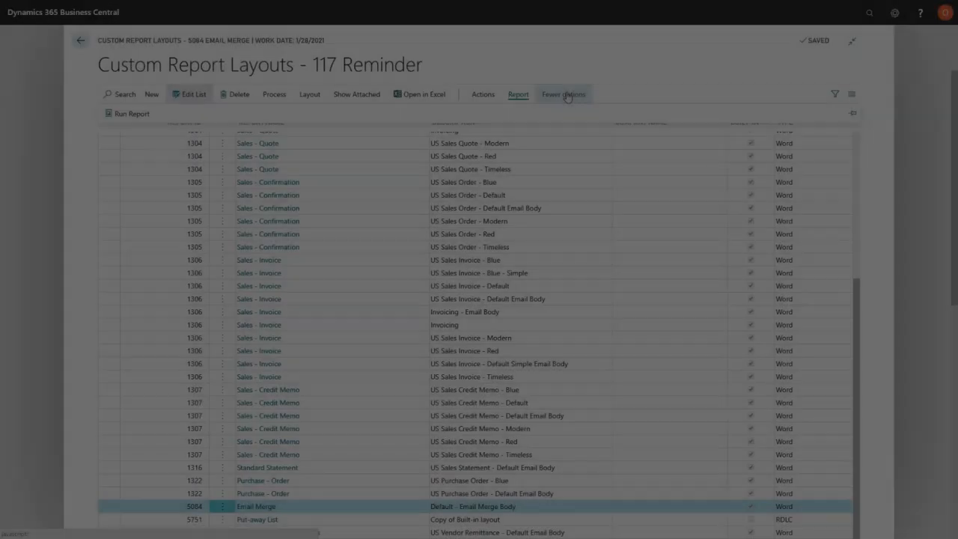
Widen the Custom Report Layouts page, show its Process actions and look through the list of layouts
click(567, 95)
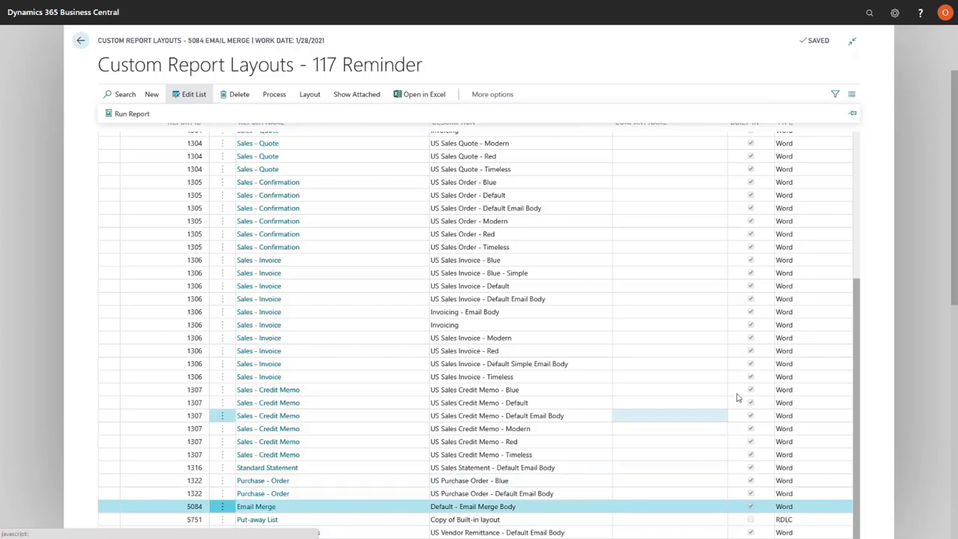
scroll(748, 344, up, 5)
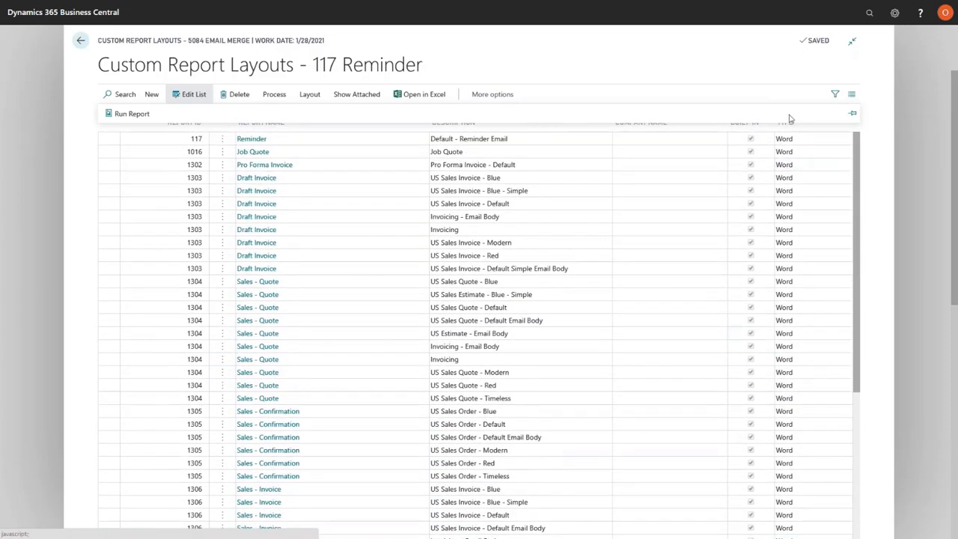
Pin the expanded actions row of Custom Report Layouts and select the 5751 Put-away List layout copy in the list
click(852, 113)
click(768, 194)
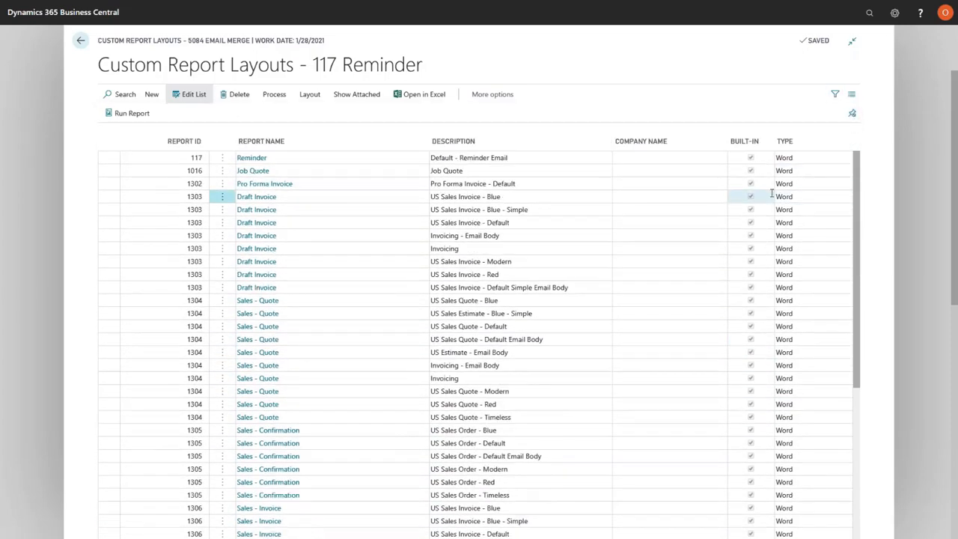
scroll(768, 194, down, 4)
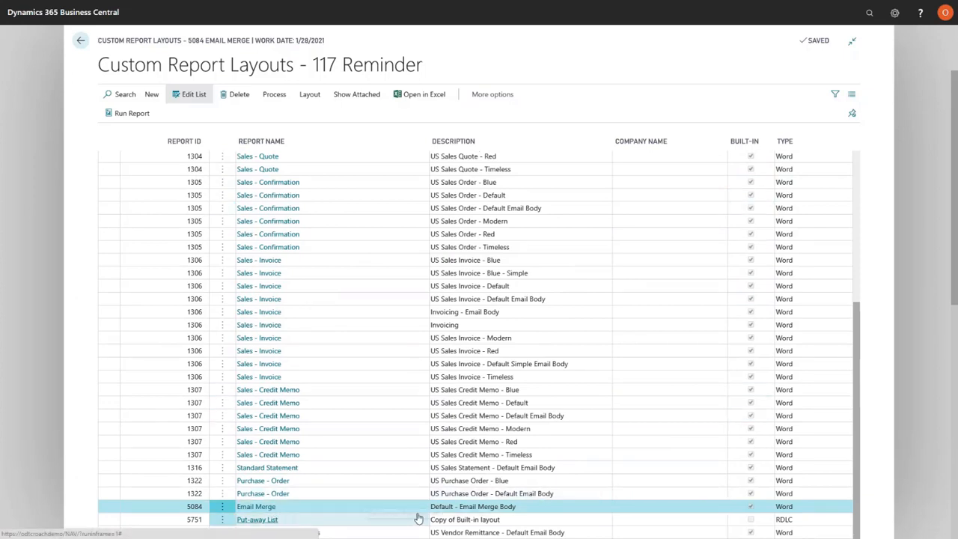
click(516, 518)
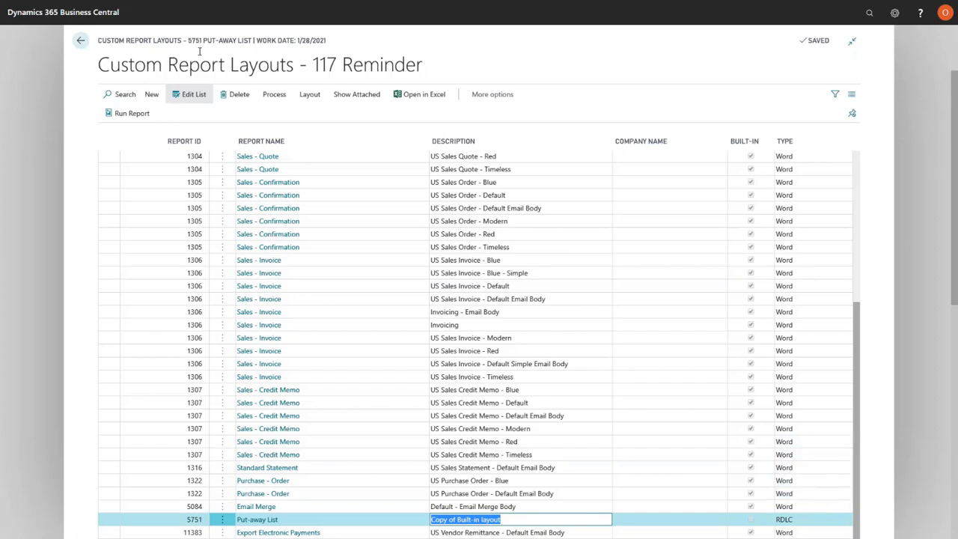
click(78, 48)
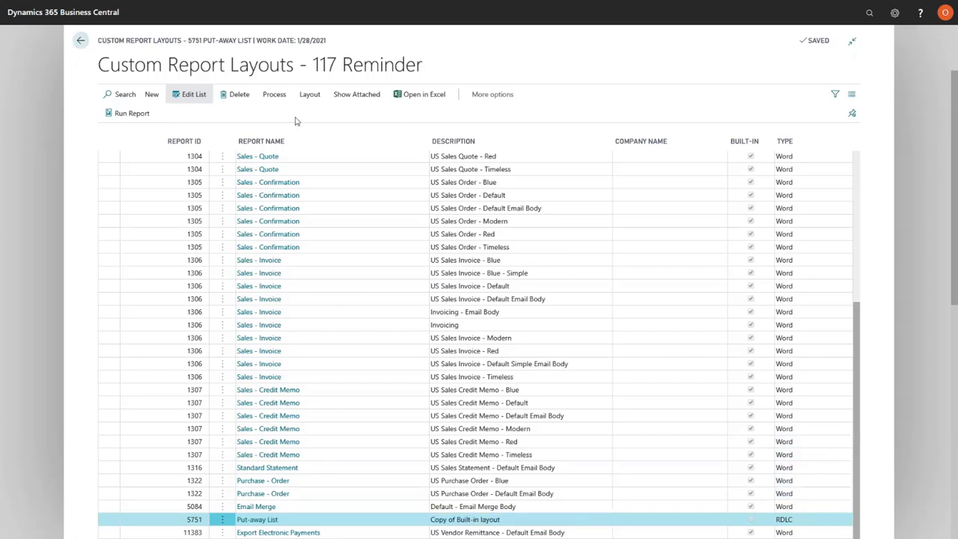
Search for the warehouse report selection page, check the report assigned to the Put-away usage and return to Custom Report Layouts
click(868, 13)
text(warehouse repor)
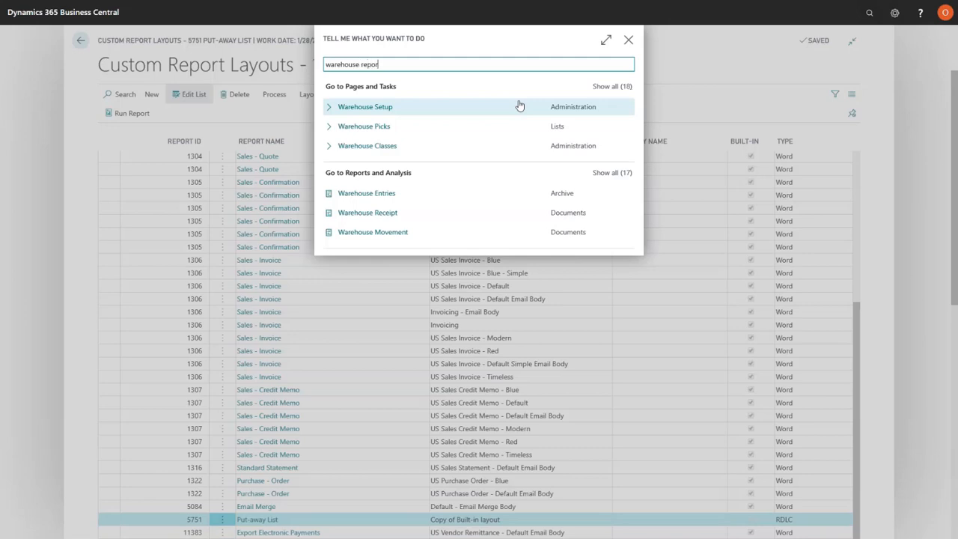
click(421, 112)
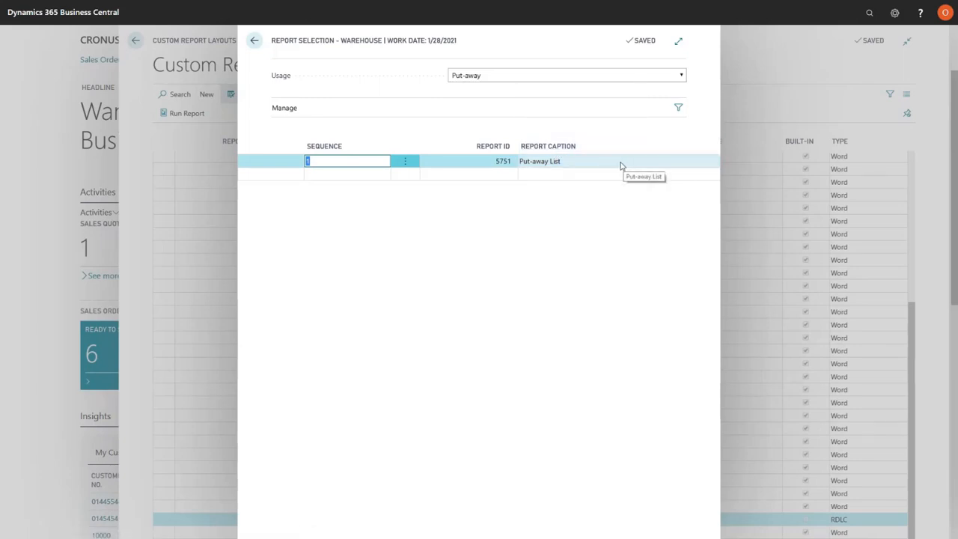
click(258, 43)
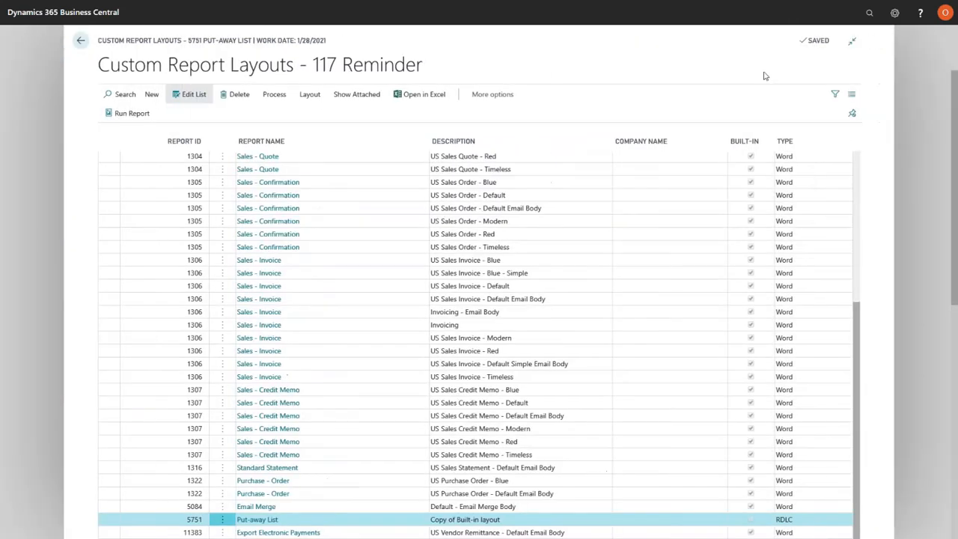